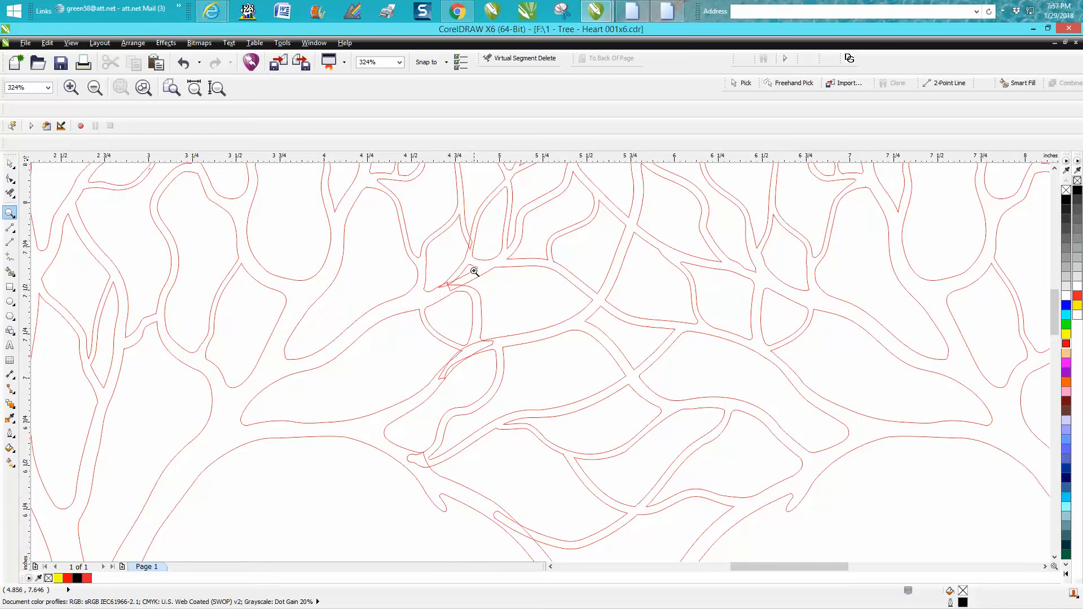
# - Test the right half of the tree with a black Smart Fill and undo the fill
pyautogui.scroll(-2, 471, 273)
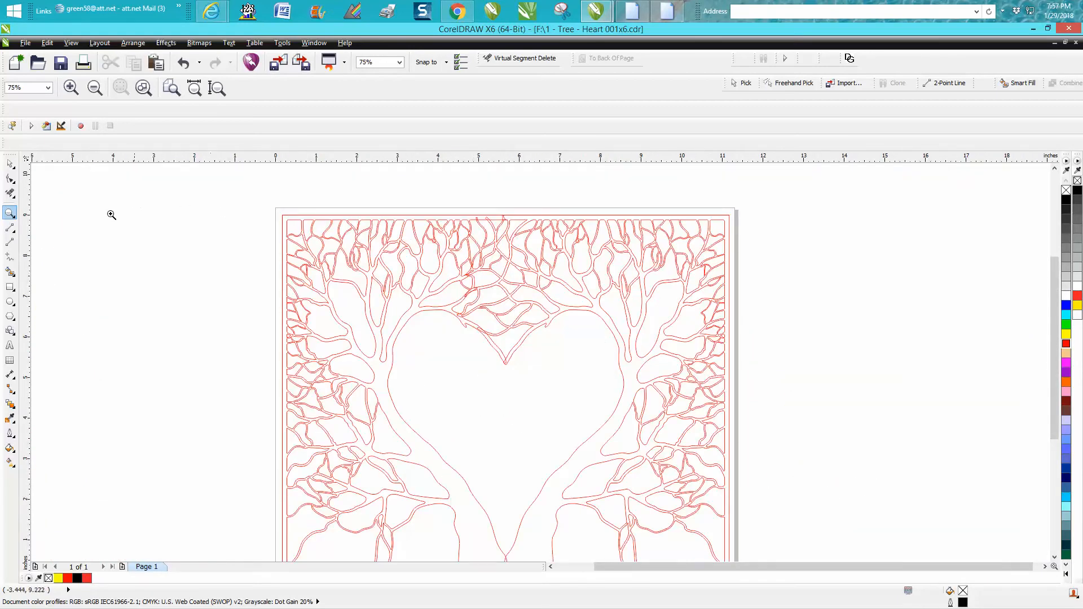
pyautogui.click(10, 271)
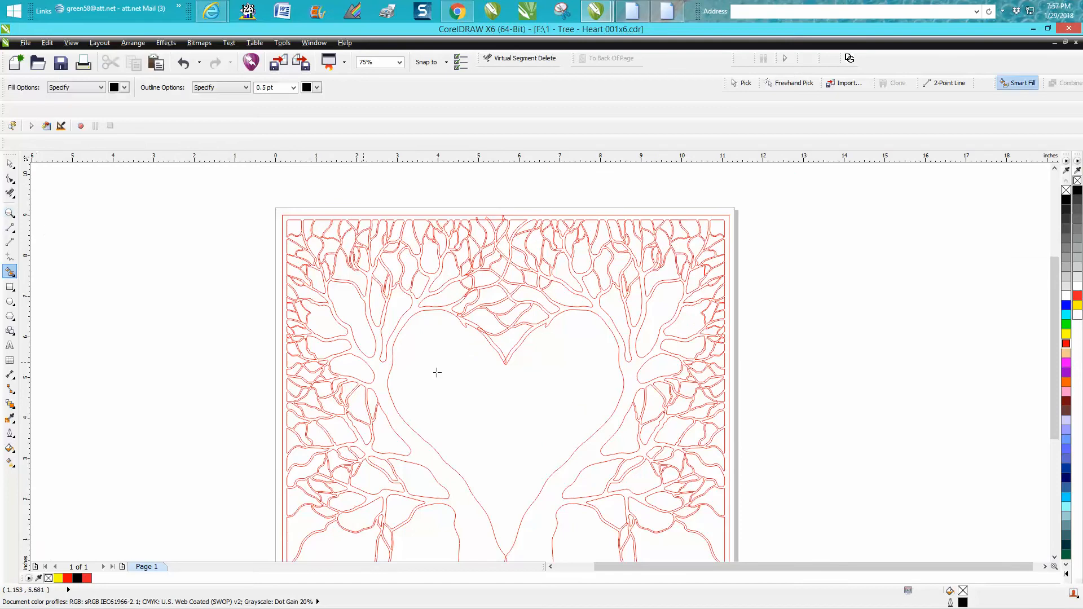
pyautogui.click(583, 453)
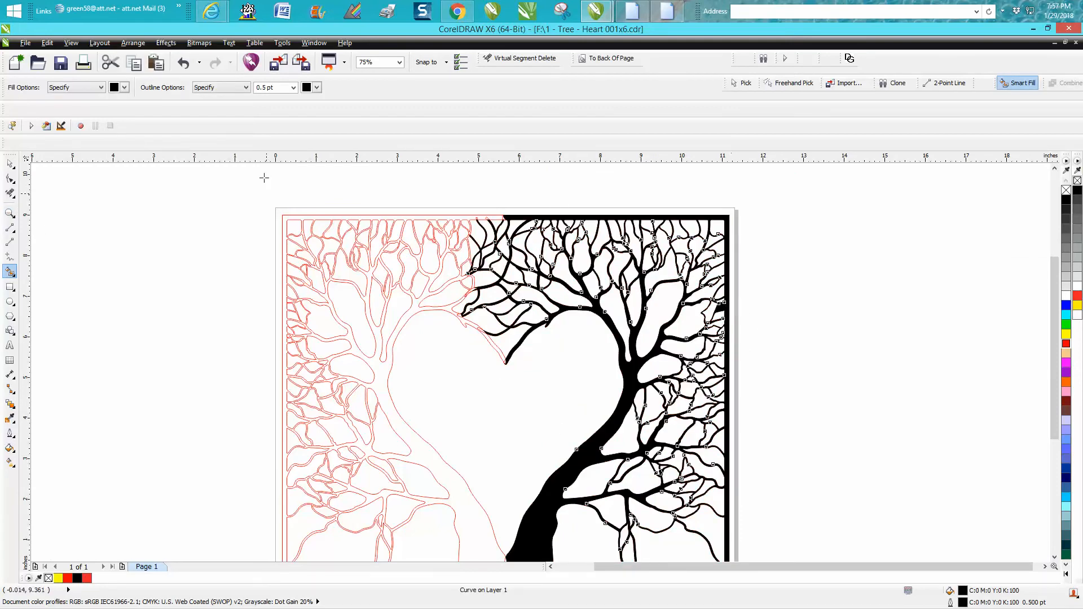
pyautogui.click(183, 62)
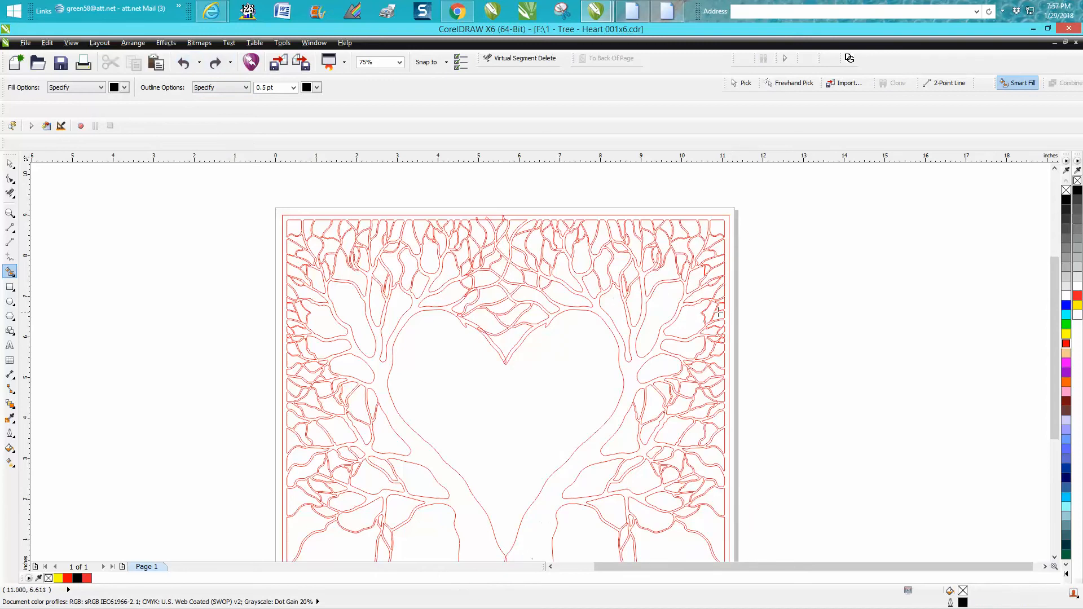
# - Set the nudge distance to 2 inches and move the small four-sided cell at the tree's right edge one nudge right
pyautogui.click(9, 213)
pyautogui.moveTo(708, 304); pyautogui.dragTo(766, 337)
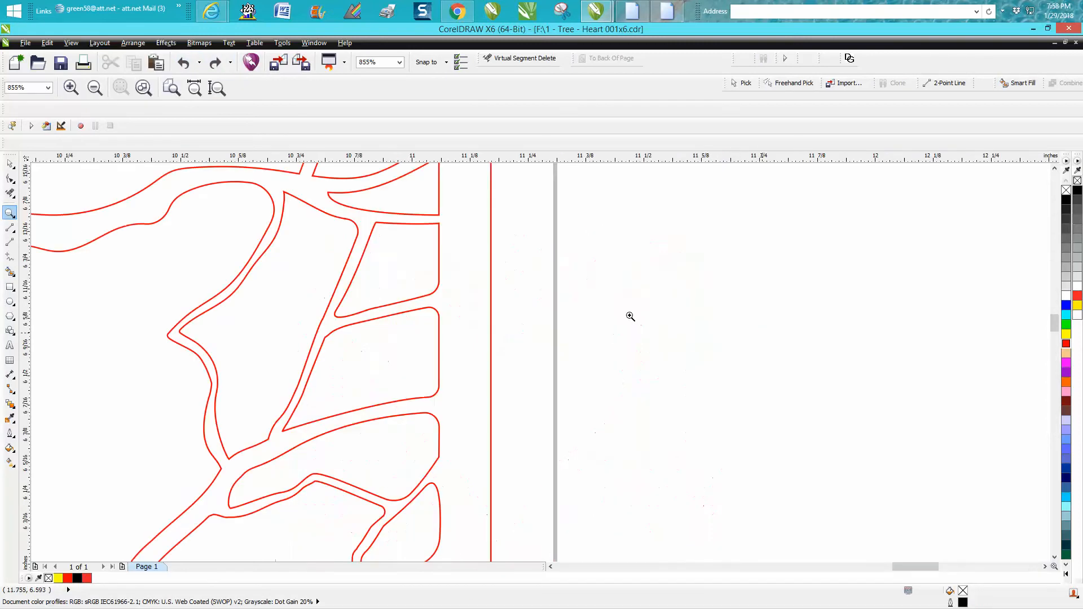
pyautogui.click(9, 164)
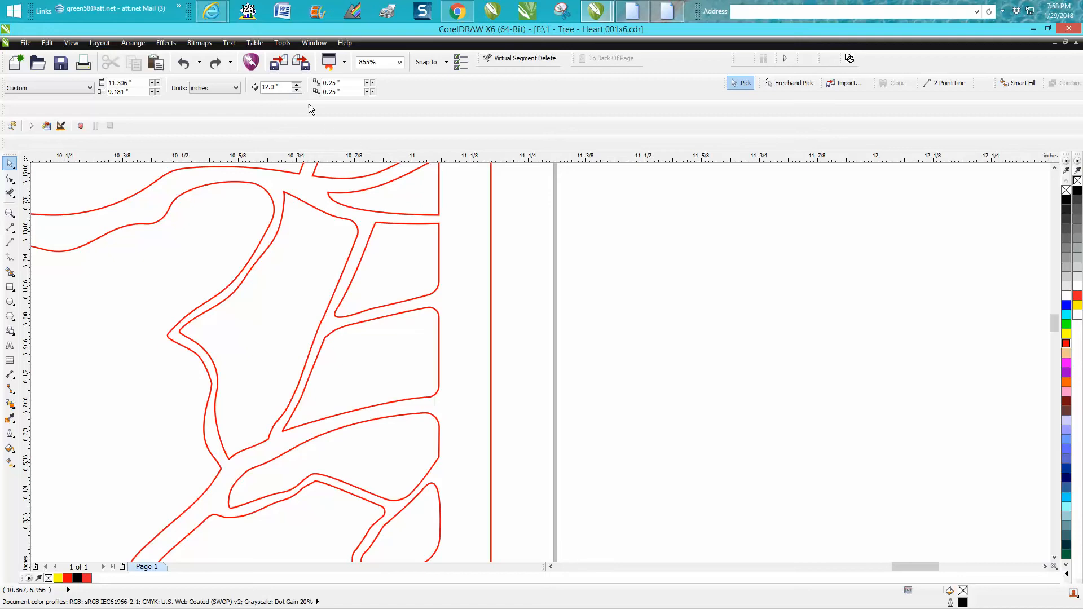
pyautogui.doubleClick(288, 87)
pyautogui.write('2')
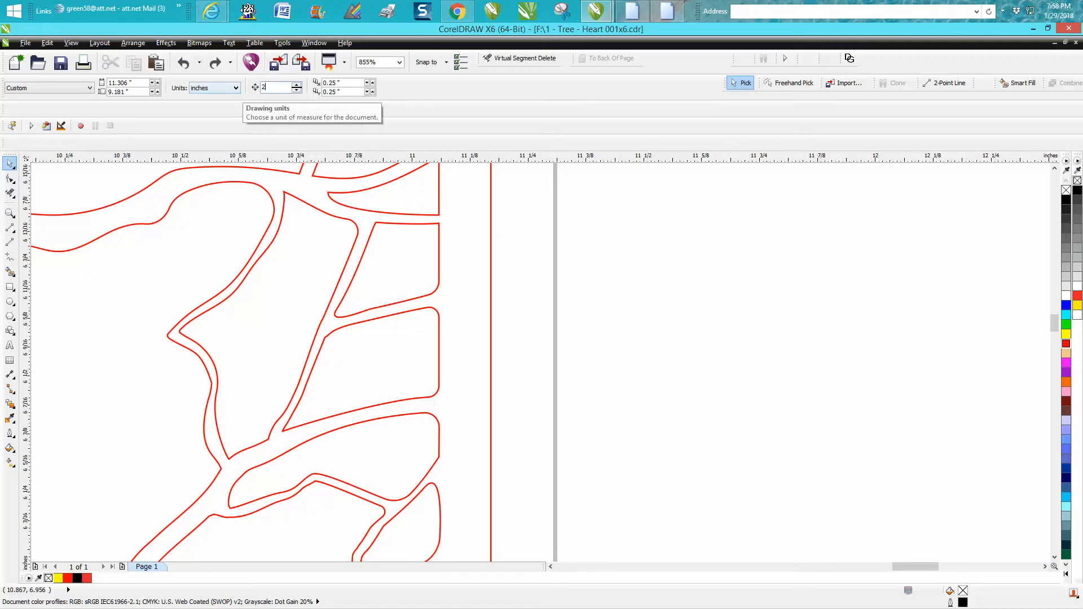
pyautogui.click(439, 239)
pyautogui.press('Right')
pyautogui.scroll(-5, 446, 242)
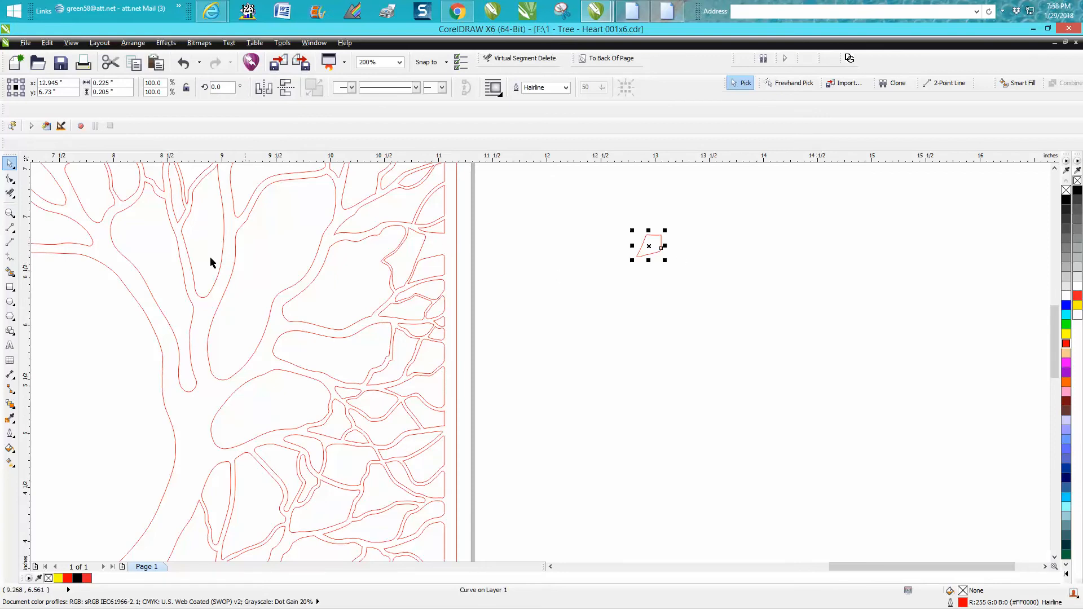
# - Create a black Smart Fill copy of the moved cell and nudge it back left into the tree's gap
pyautogui.click(11, 271)
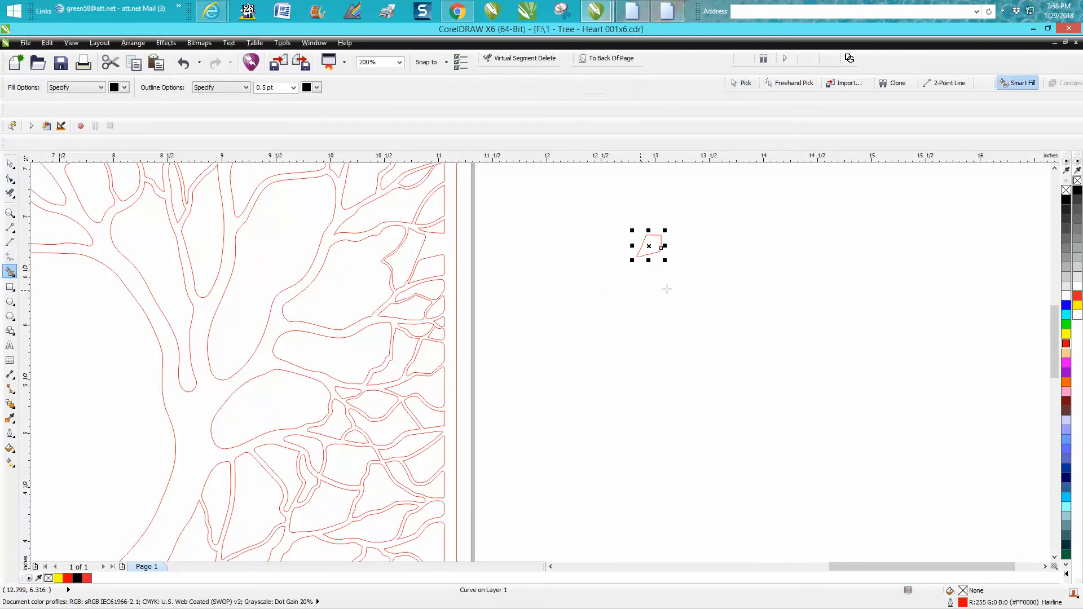
pyautogui.click(655, 246)
pyautogui.press('Left')
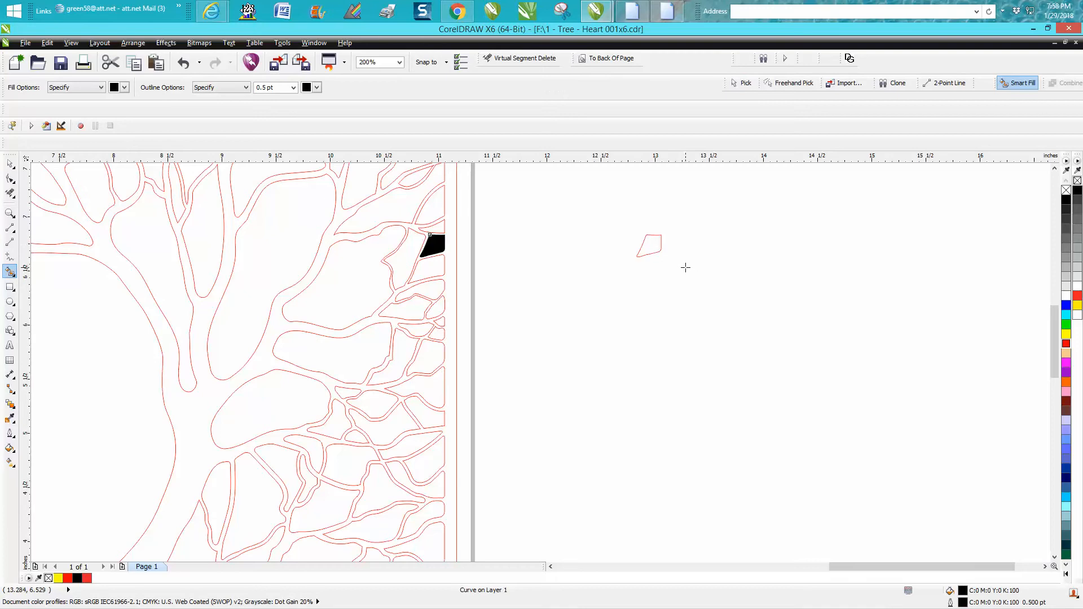
# - Give the filled cell copy no fill, a red outline and Hairline width
pyautogui.click(1067, 191)
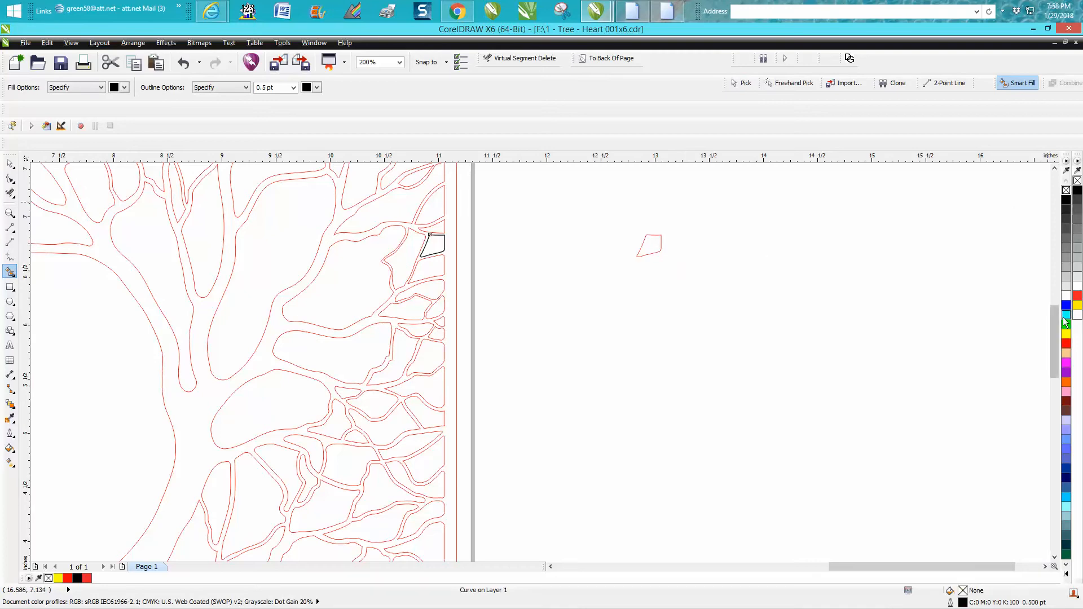
pyautogui.rightClick(1066, 343)
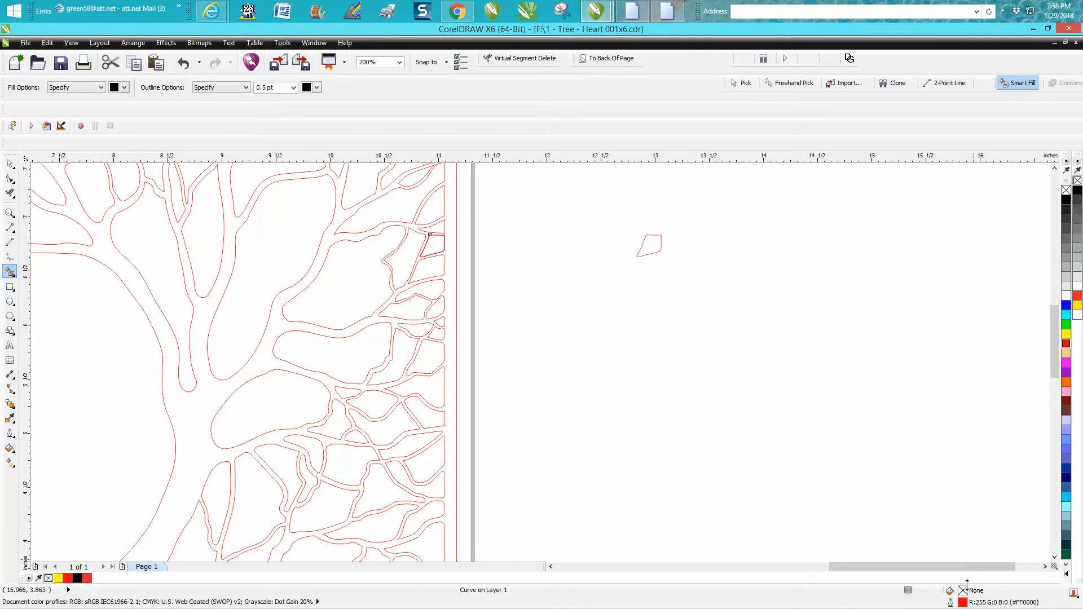
pyautogui.doubleClick(964, 602)
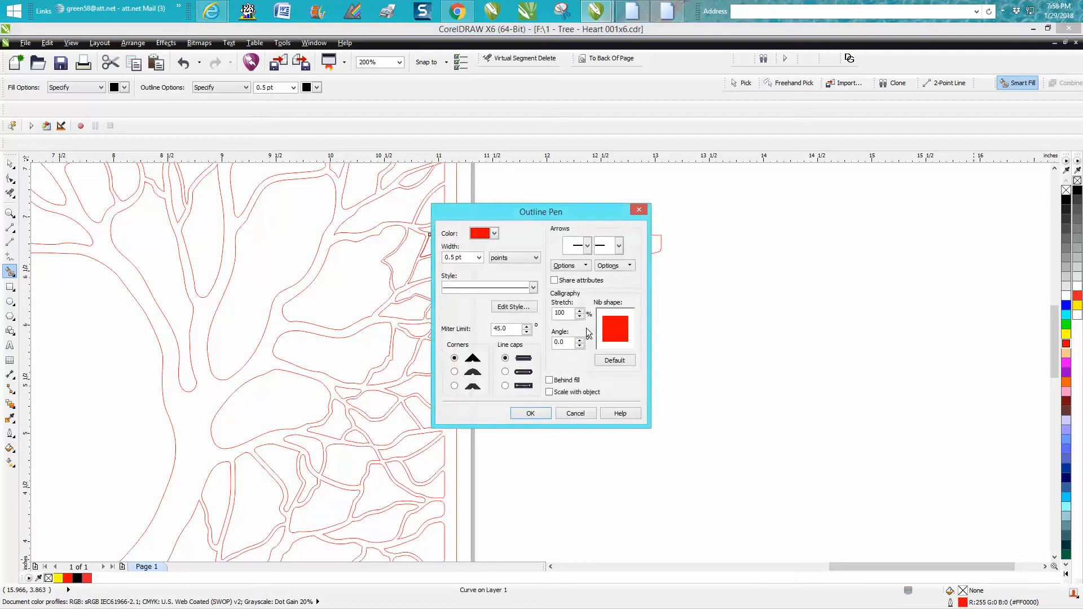
pyautogui.click(479, 258)
pyautogui.click(457, 270)
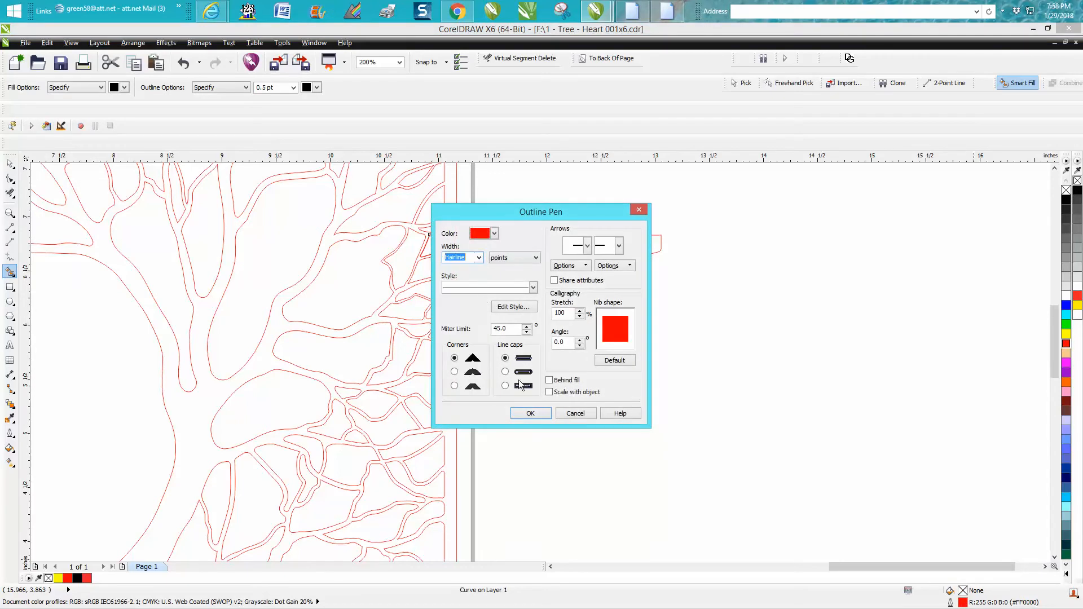
pyautogui.click(530, 413)
# - Delete the leftover cell outline outside the page
pyautogui.scroll(-1, 573, 387)
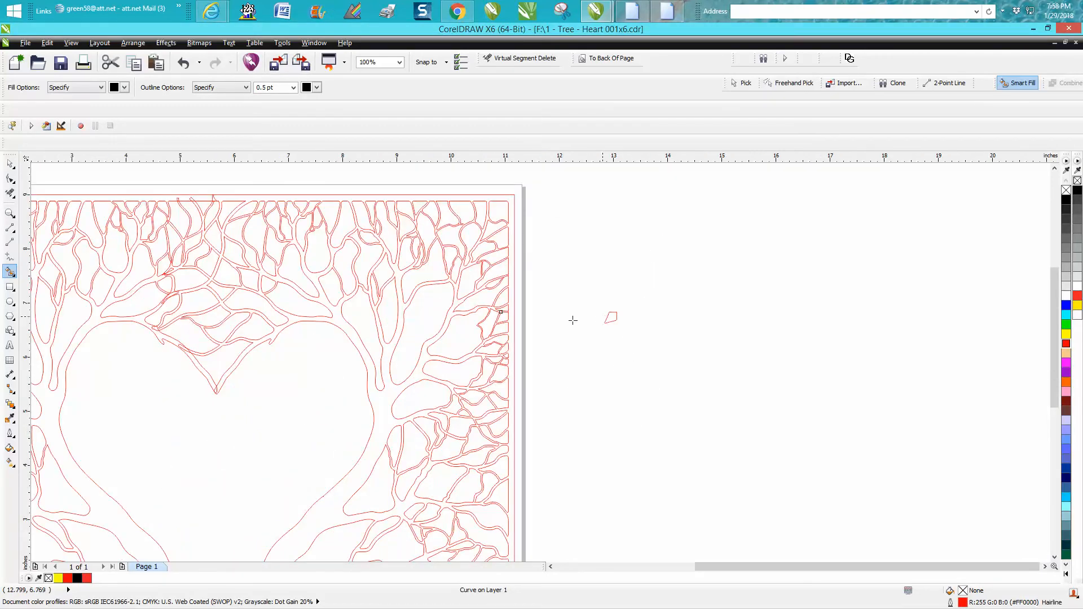
pyautogui.click(11, 165)
pyautogui.moveTo(608, 318); pyautogui.dragTo(609, 317)
pyautogui.press('Escape')
pyautogui.scroll(-1, 614, 317)
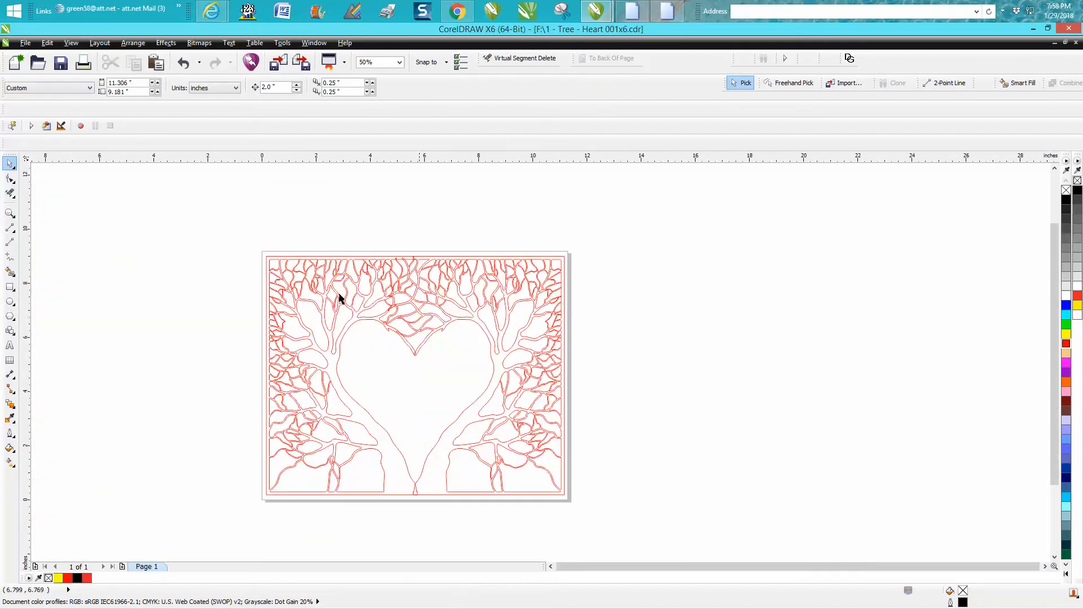
# - Test both halves of the tree with black Smart Fill around the heart's notch and undo the fills
pyautogui.click(16, 213)
pyautogui.moveTo(244, 245); pyautogui.dragTo(664, 514)
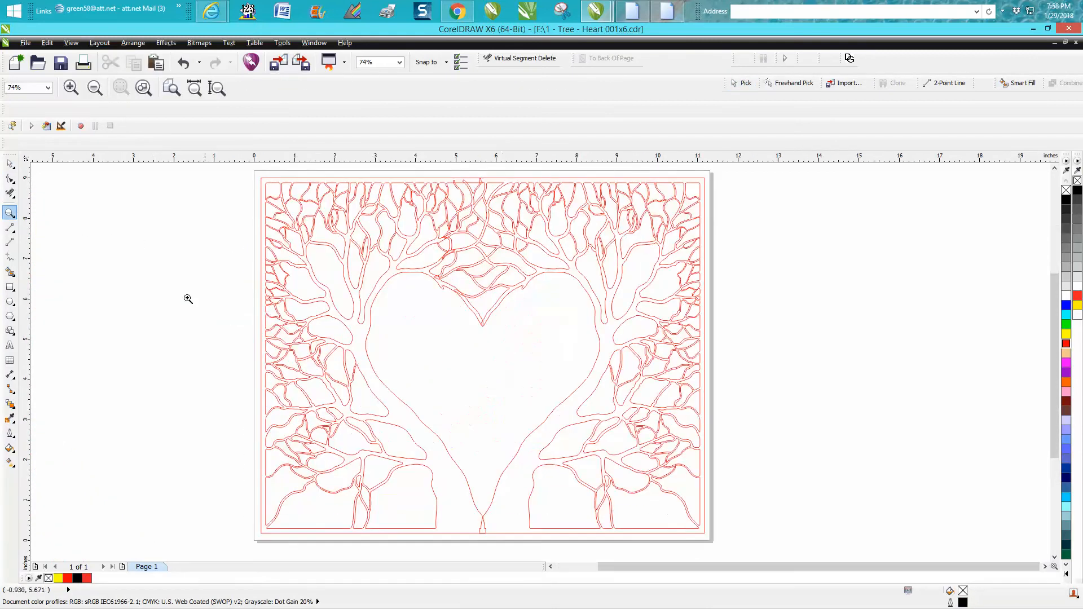
pyautogui.click(10, 272)
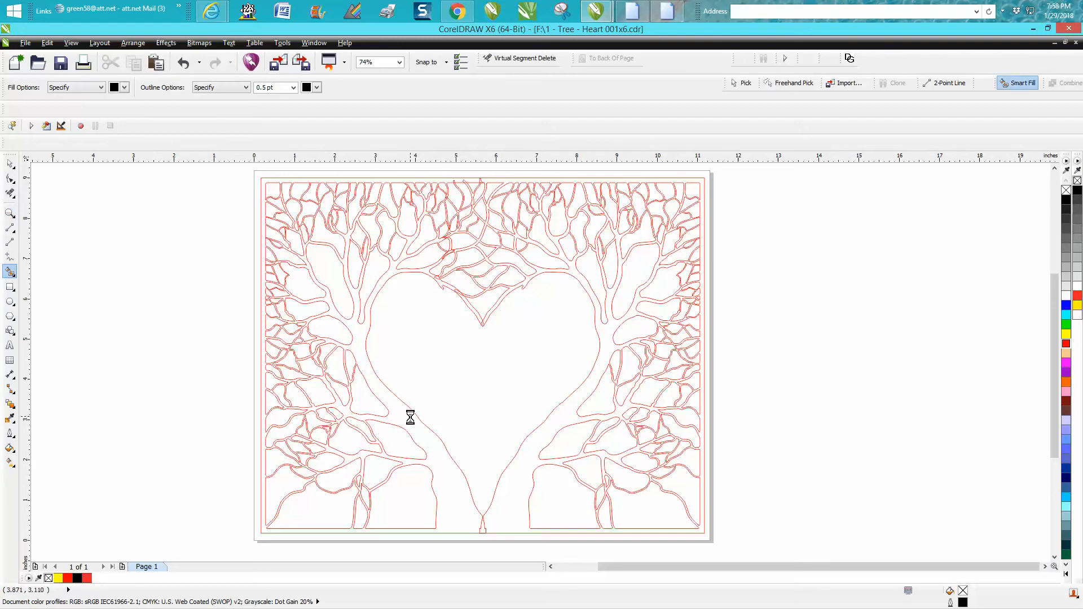
pyautogui.click(563, 408)
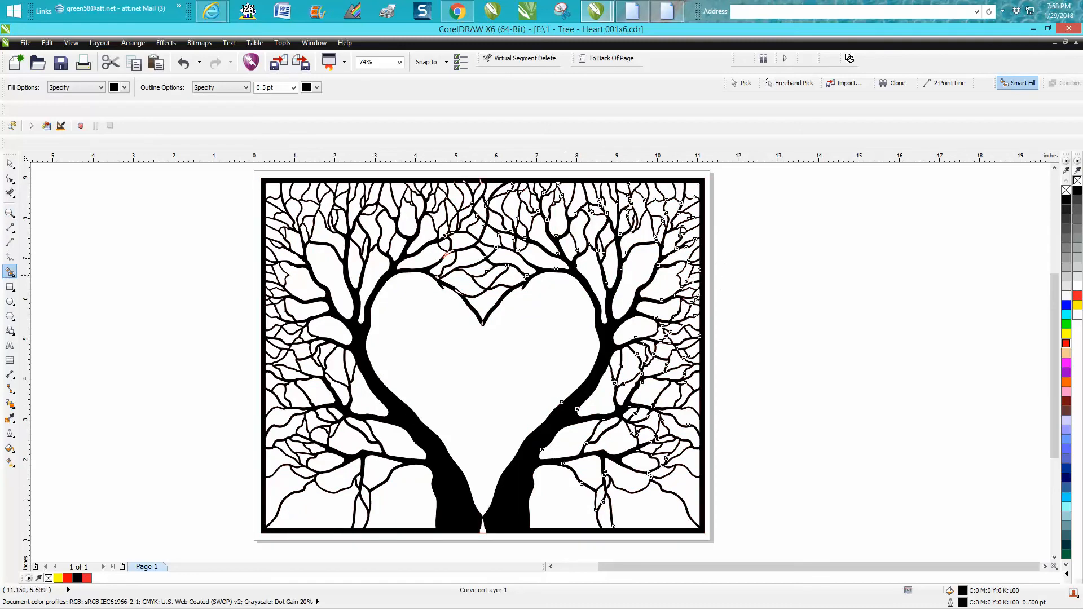
pyautogui.click(10, 212)
pyautogui.moveTo(383, 233); pyautogui.dragTo(567, 336)
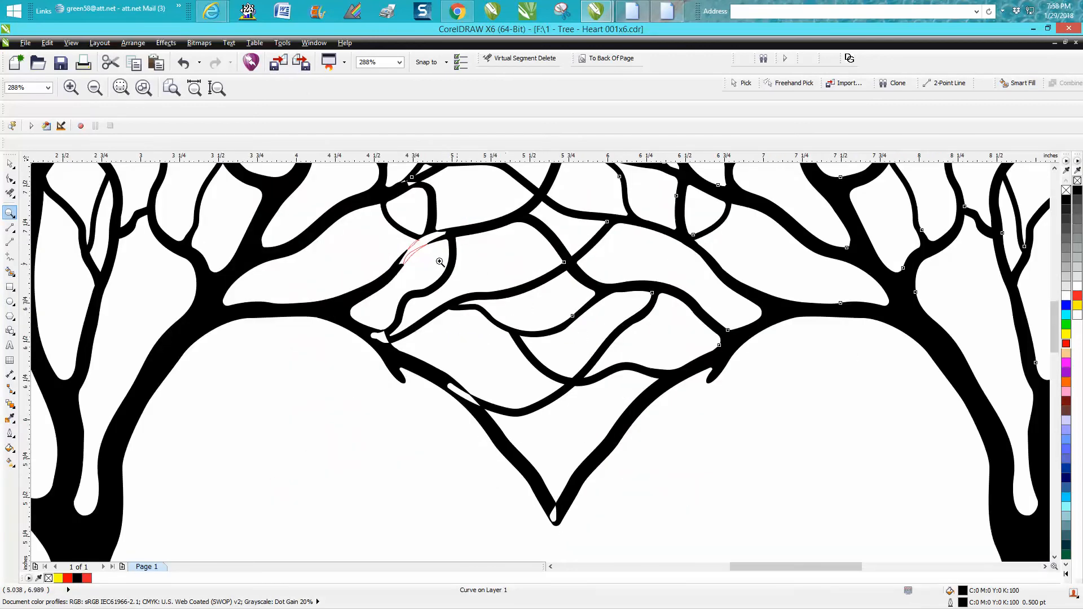
pyautogui.rightClick(394, 339)
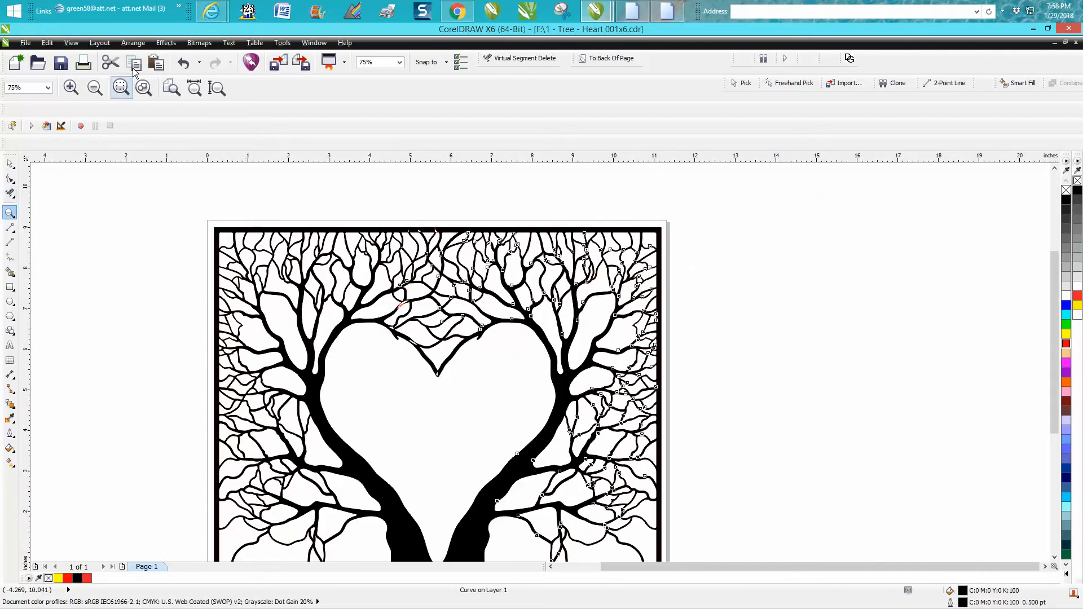
pyautogui.click(185, 64)
pyautogui.click(188, 67)
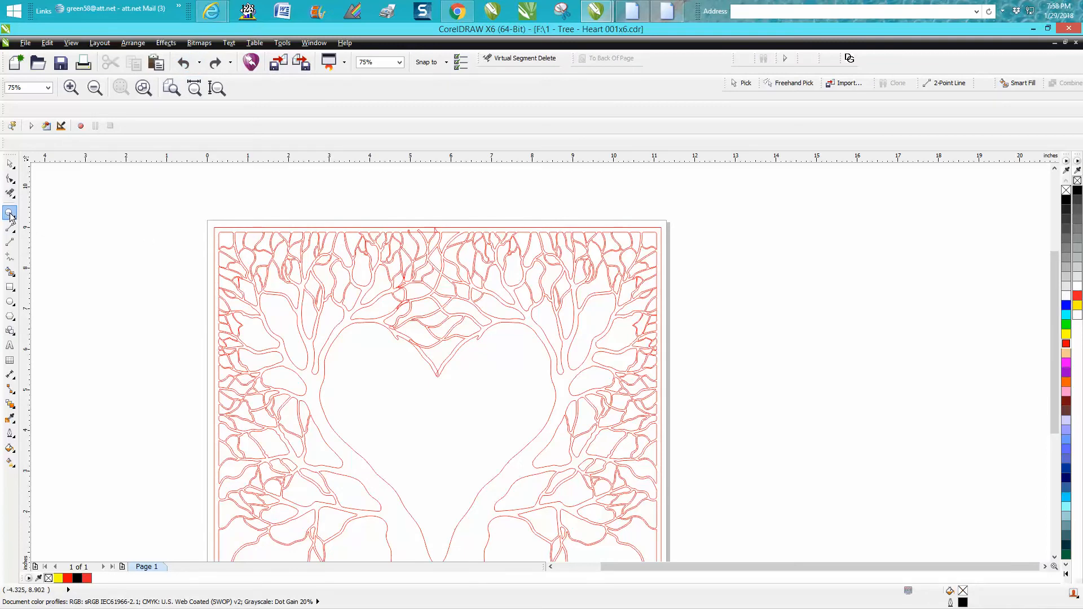
# - Delete the stray branch segments sticking up into the top frame border with Virtual Segment Delete
pyautogui.moveTo(414, 215); pyautogui.dragTo(487, 270)
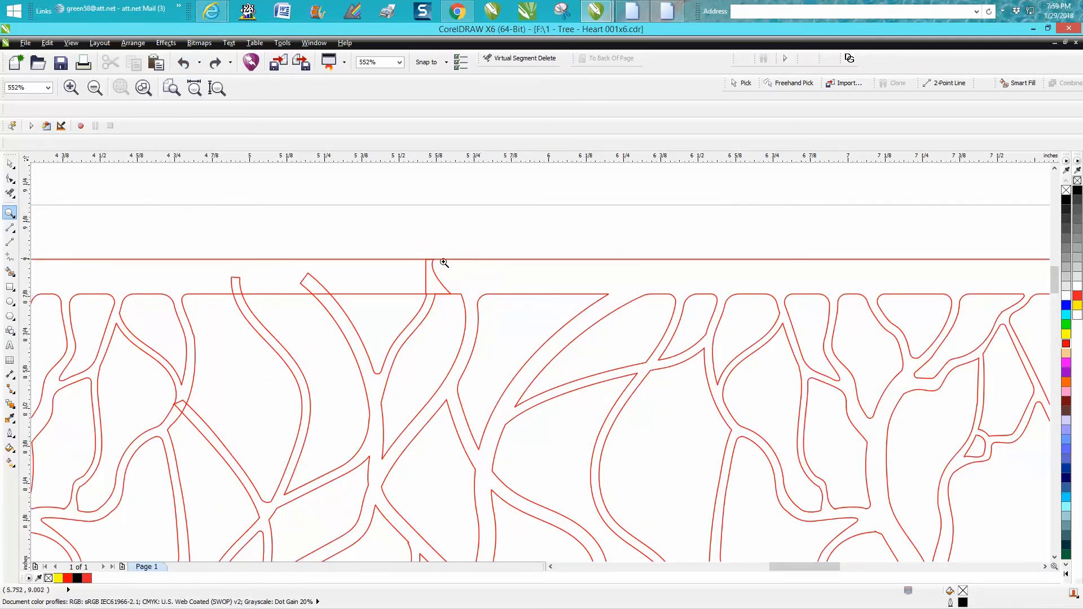
pyautogui.click(9, 193)
pyautogui.click(441, 276)
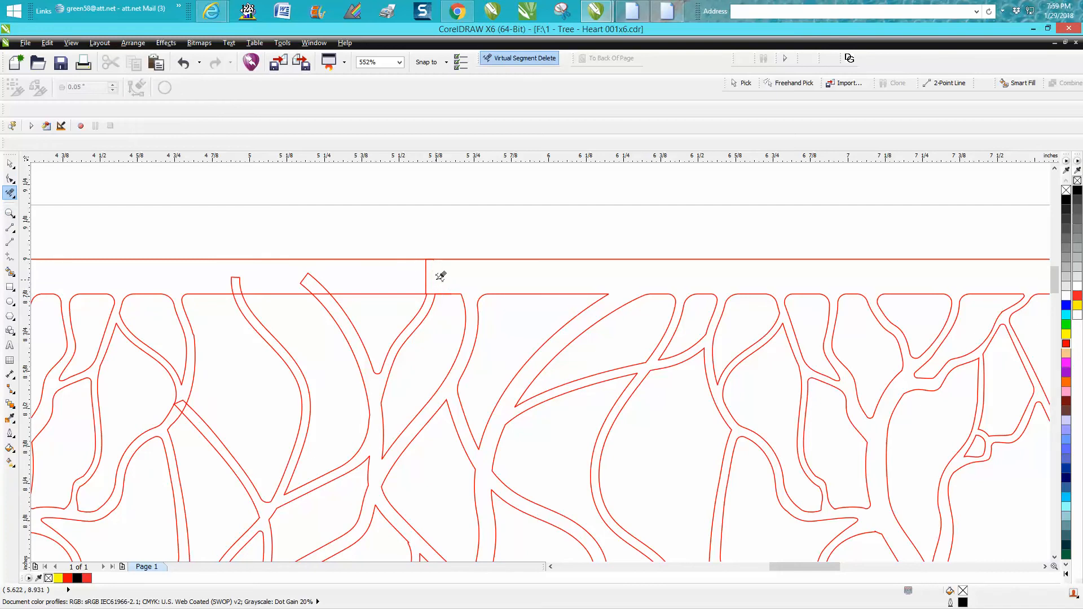
pyautogui.click(426, 271)
pyautogui.click(430, 292)
pyautogui.click(324, 285)
pyautogui.click(323, 292)
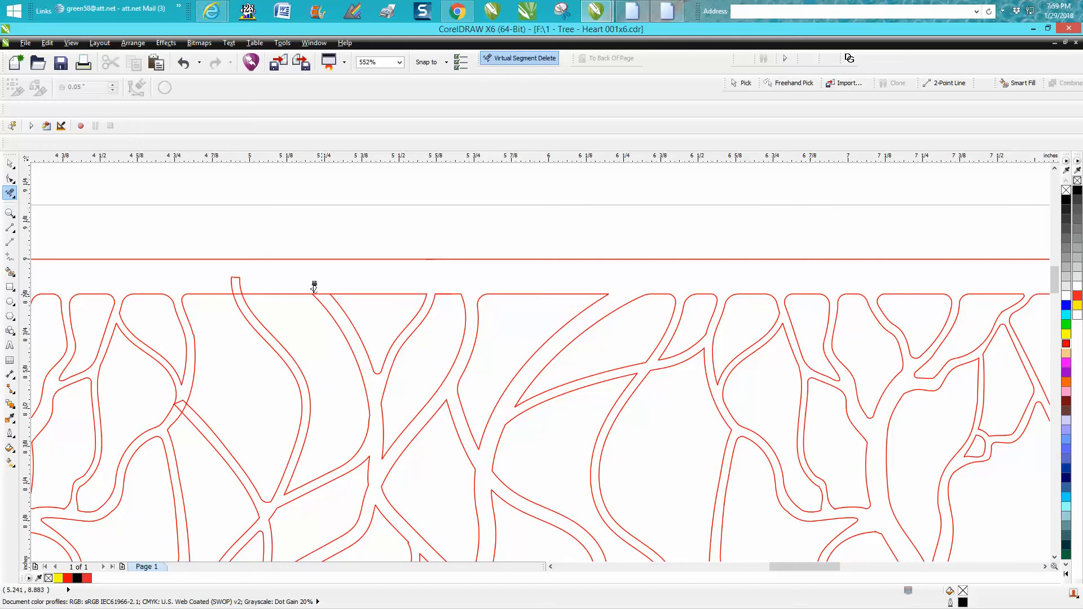
pyautogui.click(240, 284)
# - Delete the overlapping segments at the pointed branch tip just above the small teardrop-shaped loop
pyautogui.scroll(-2, 367, 262)
pyautogui.scroll(-3, 466, 295)
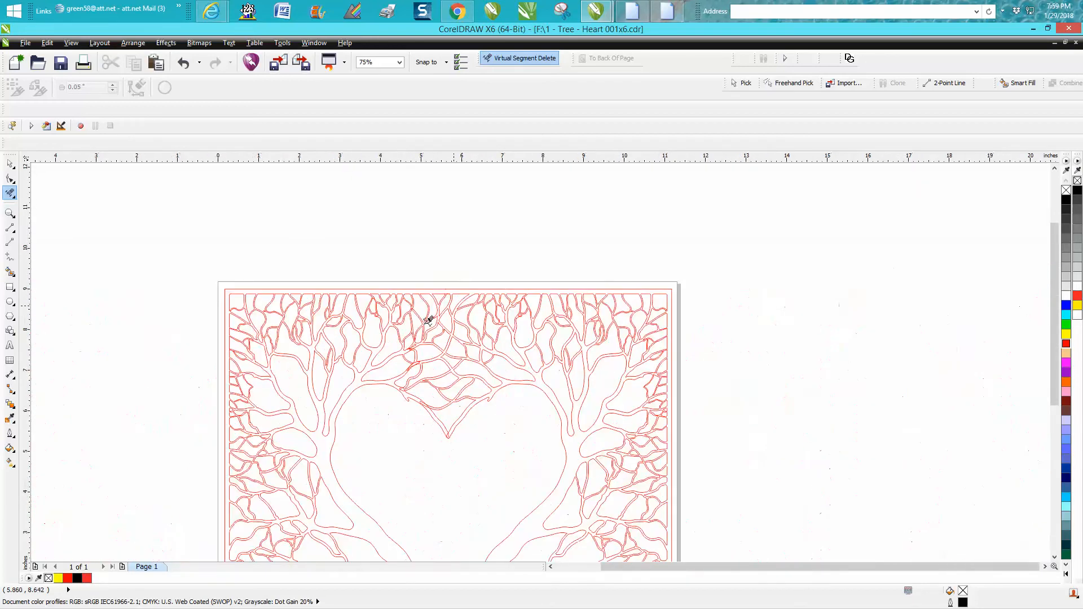
pyautogui.click(10, 214)
pyautogui.moveTo(359, 301); pyautogui.dragTo(429, 347)
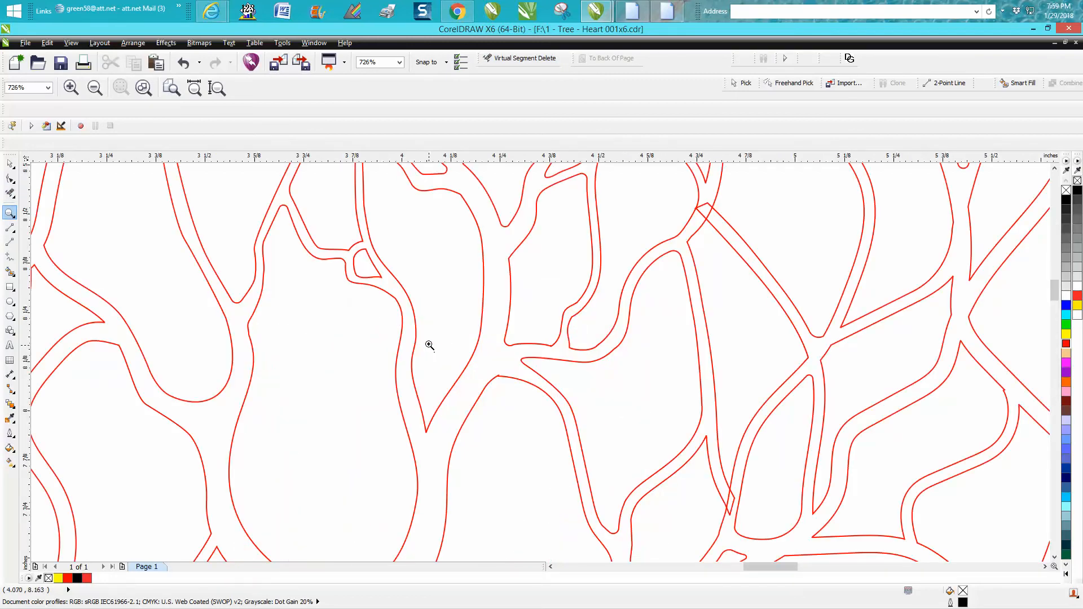
pyautogui.scroll(-2, 430, 347)
pyautogui.moveTo(508, 396); pyautogui.dragTo(628, 479)
pyautogui.click(10, 193)
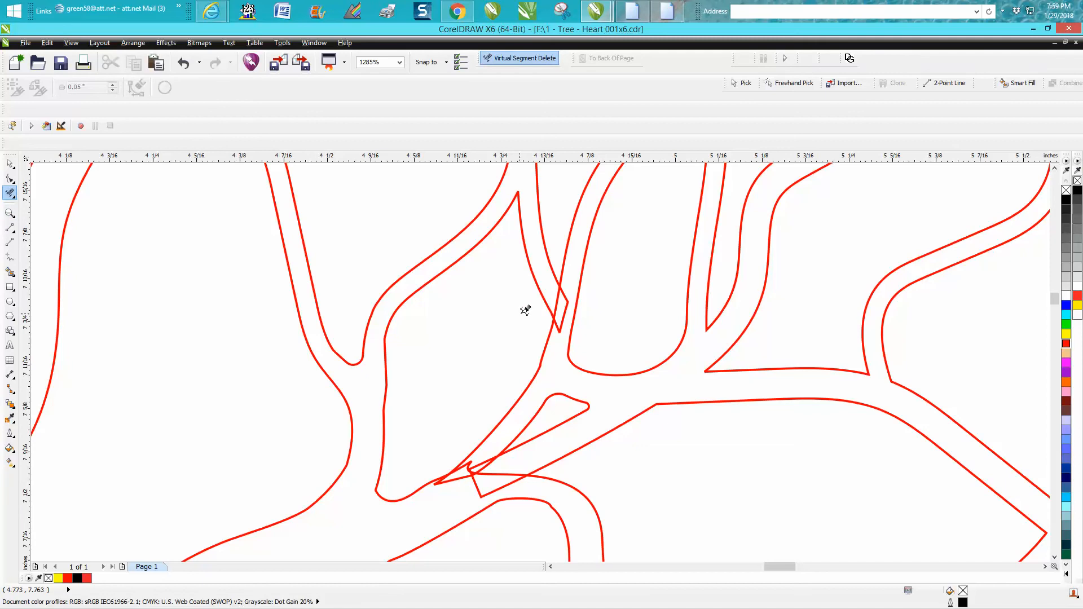
pyautogui.click(566, 305)
pyautogui.click(561, 296)
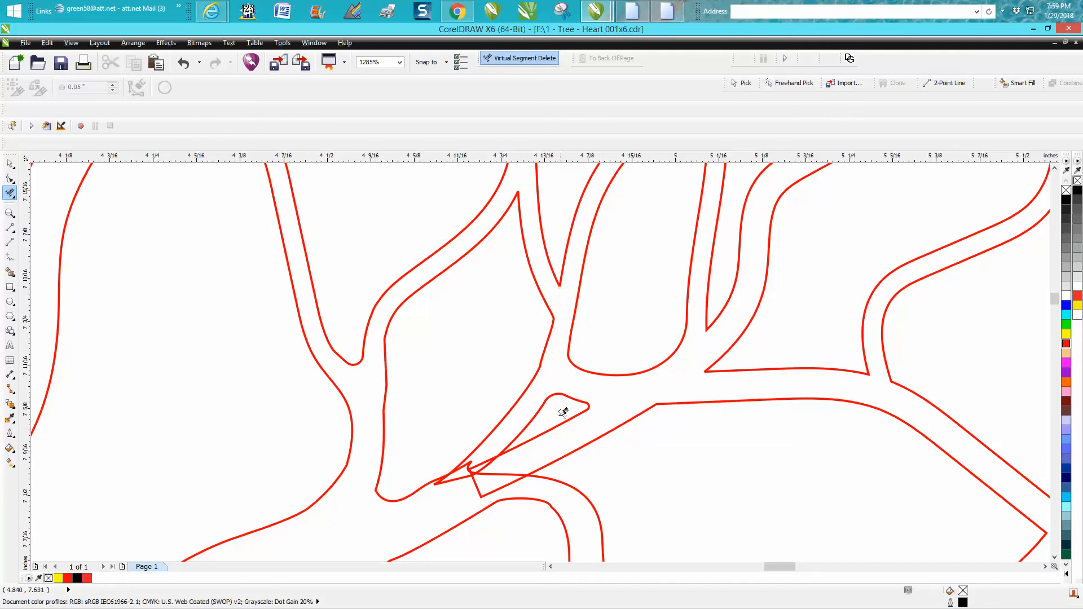
# - Delete the tangled crossing segments at the lower end of the small teardrop-shaped loop
pyautogui.click(491, 455)
pyautogui.click(483, 461)
pyautogui.click(484, 473)
pyautogui.click(474, 475)
pyautogui.click(472, 466)
pyautogui.click(485, 466)
# - Delete the overlapping segments on the curved branch below the loop and at the branch end beside the heart's left lobe
pyautogui.scroll(-3, 512, 418)
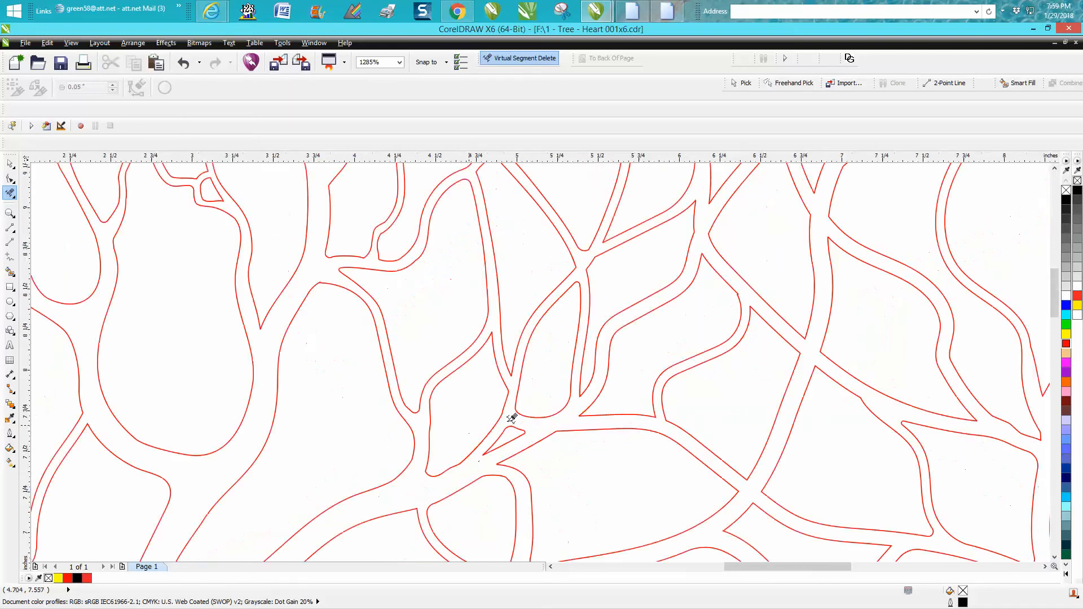
pyautogui.scroll(-4, 511, 418)
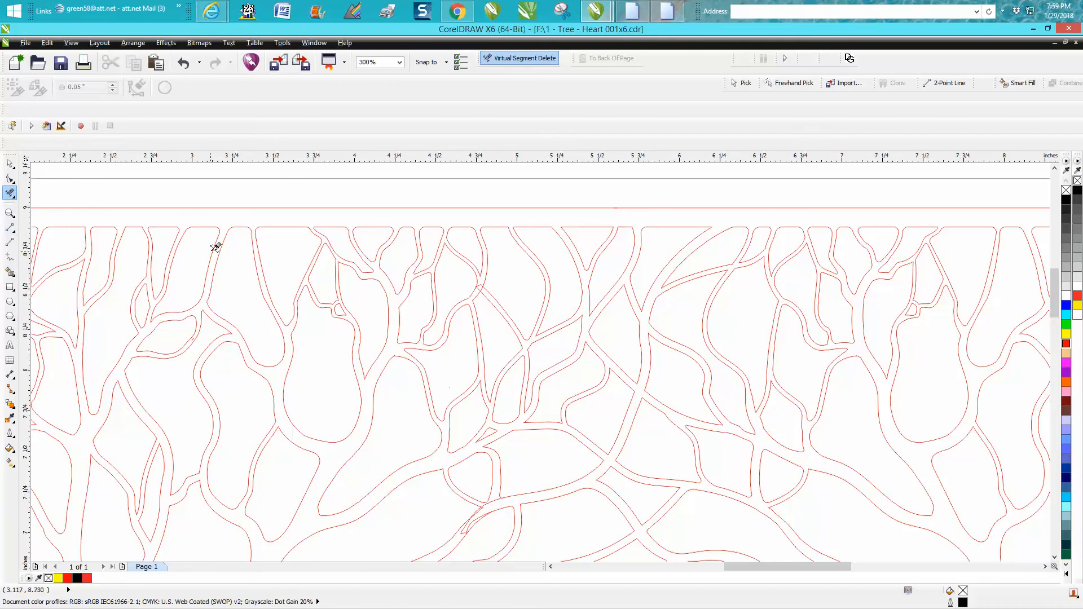
pyautogui.click(10, 212)
pyautogui.moveTo(423, 449); pyautogui.dragTo(604, 551)
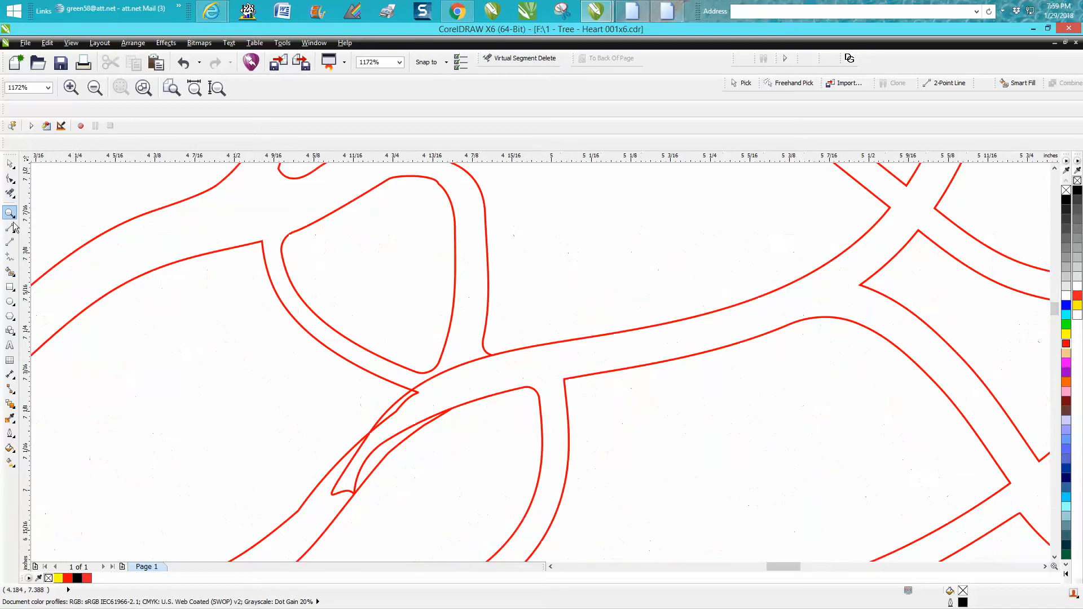
pyautogui.click(9, 193)
pyautogui.click(431, 389)
pyautogui.click(411, 420)
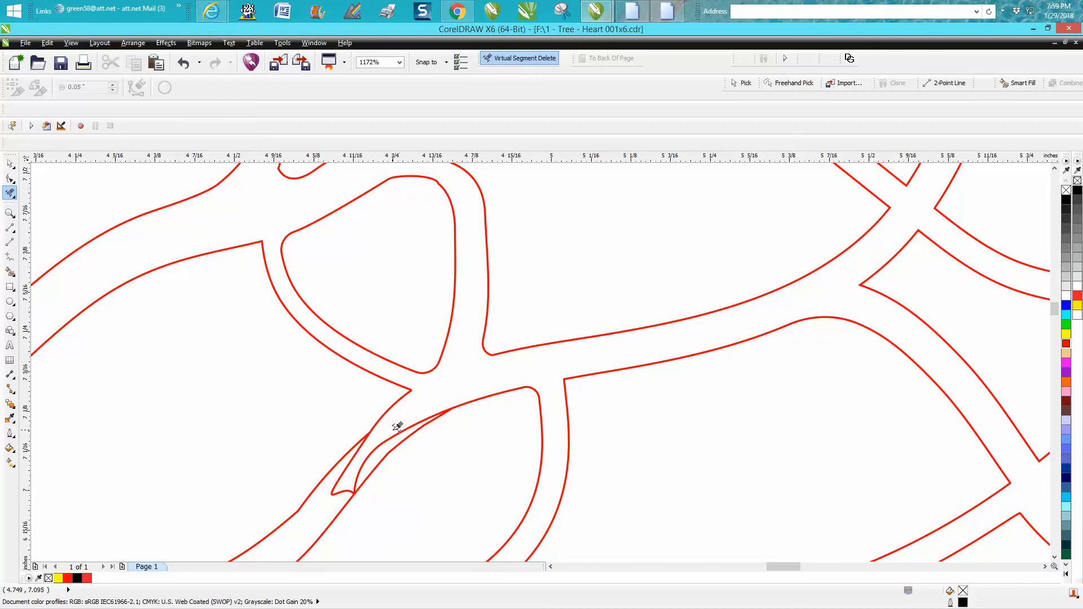
pyautogui.click(394, 427)
pyautogui.click(366, 436)
pyautogui.scroll(-5, 508, 401)
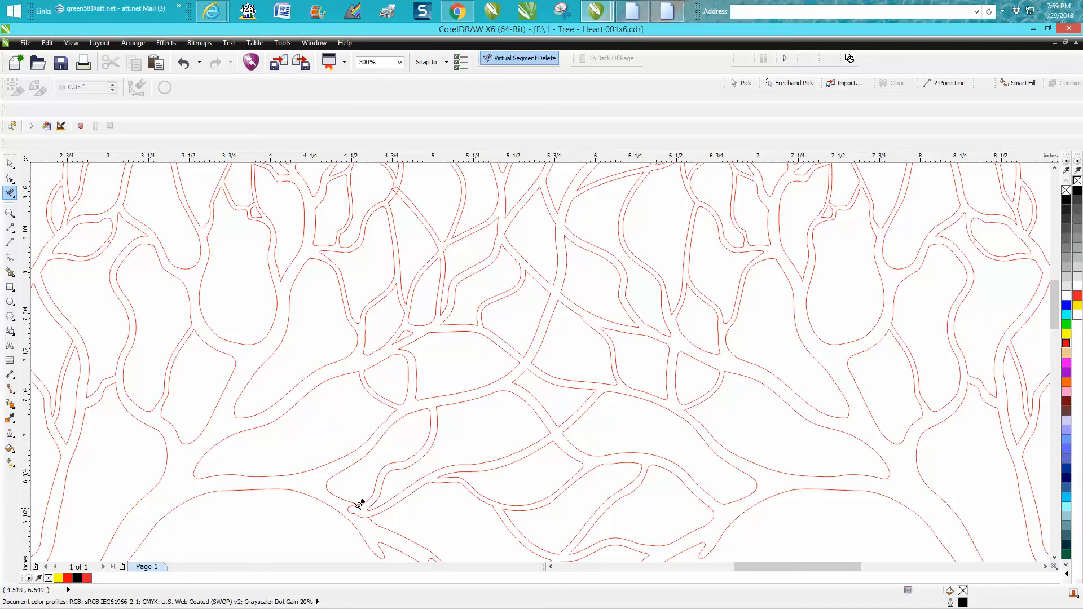
pyautogui.click(355, 504)
# - Delete the looped branch end crossing the heart's upper outline and the overlapping segments at the heart's central dip with Virtual Segment Delete
pyautogui.scroll(-2, 442, 519)
pyautogui.click(10, 214)
pyautogui.moveTo(332, 494); pyautogui.dragTo(509, 575)
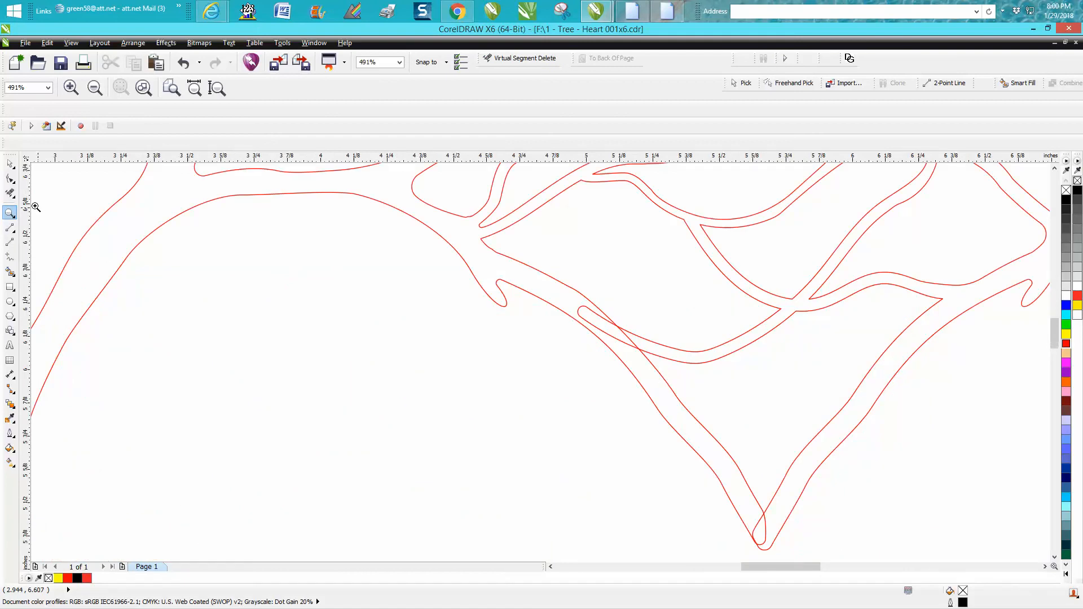
pyautogui.click(11, 193)
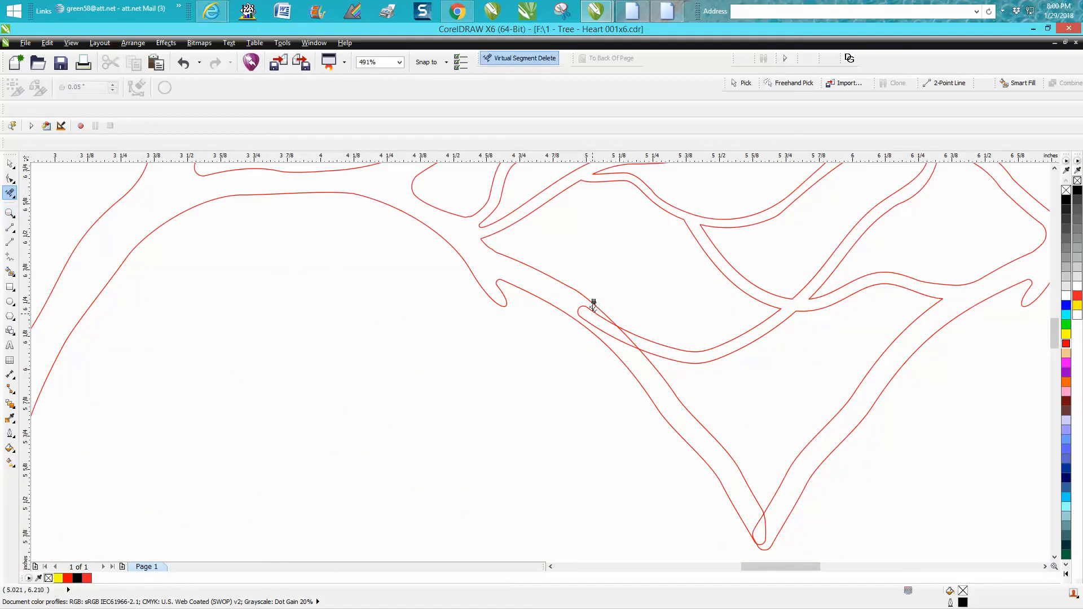
pyautogui.click(595, 308)
pyautogui.scroll(-2, 612, 336)
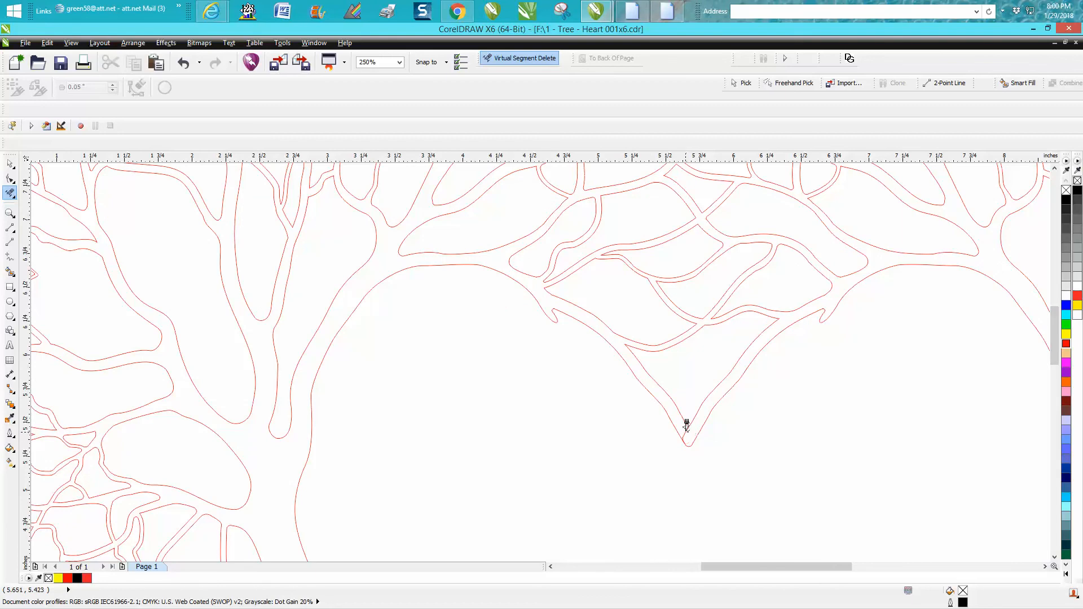
# - Try a black Smart Fill on the tree, check the branches and the trunk base for gaps, and undo the fill
pyautogui.scroll(-4, 621, 435)
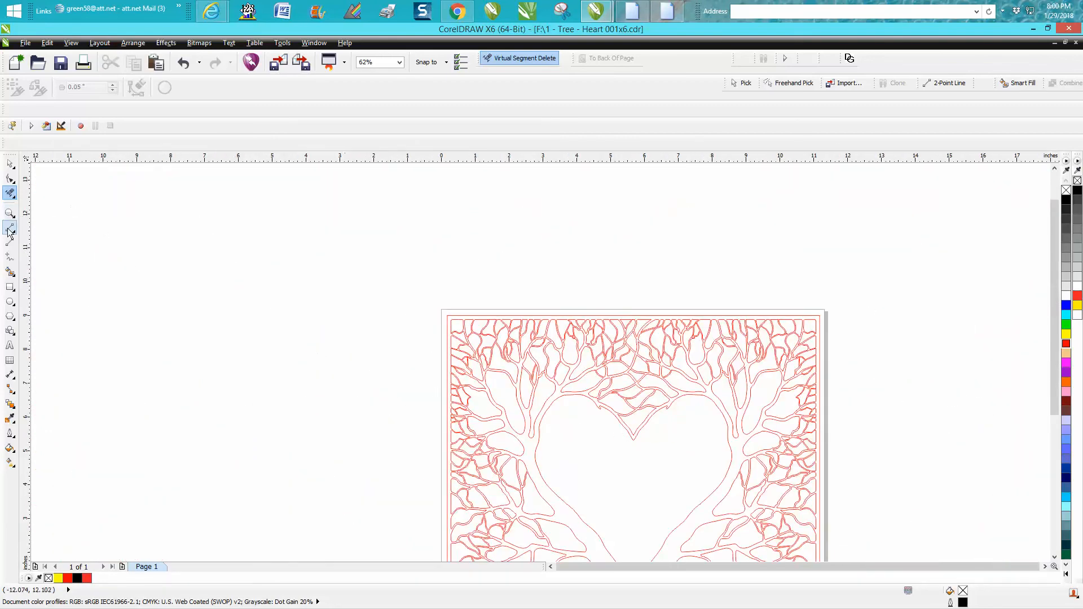
pyautogui.click(10, 271)
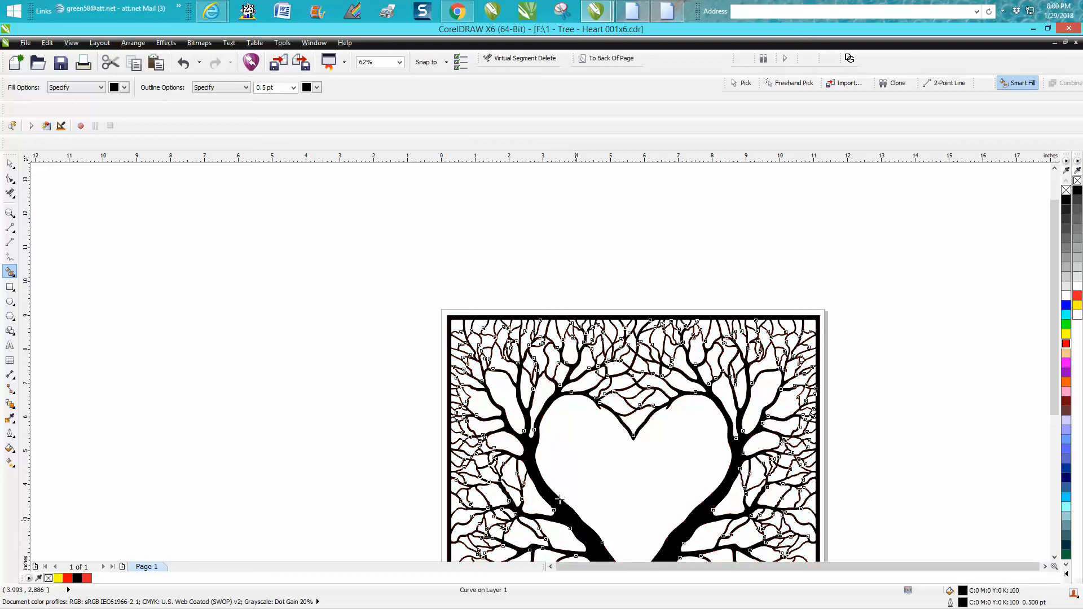
pyautogui.click(10, 213)
pyautogui.moveTo(581, 318); pyautogui.dragTo(702, 431)
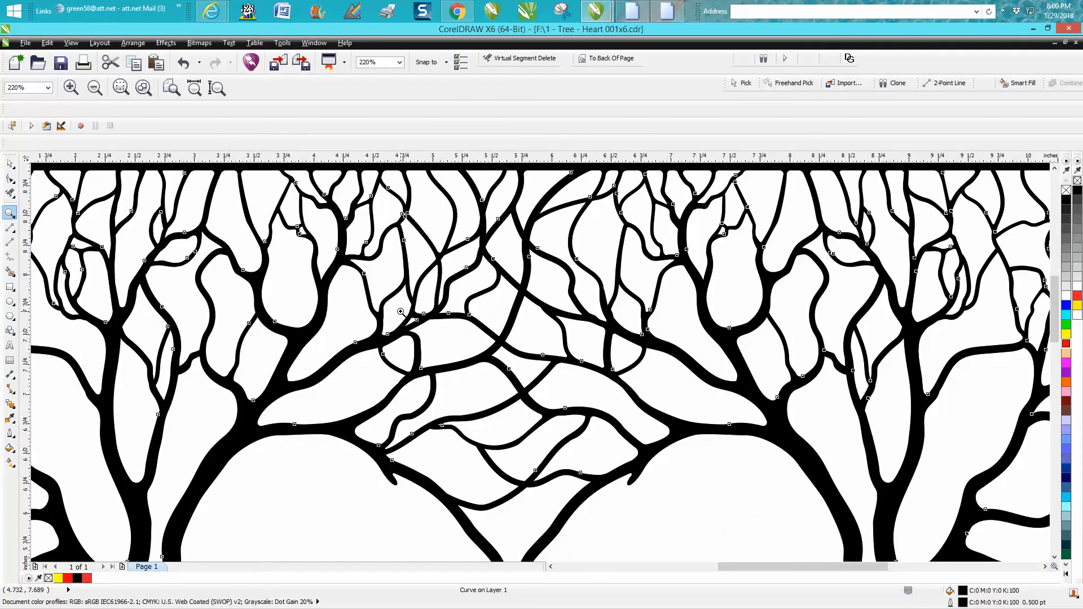
pyautogui.scroll(-4, 401, 312)
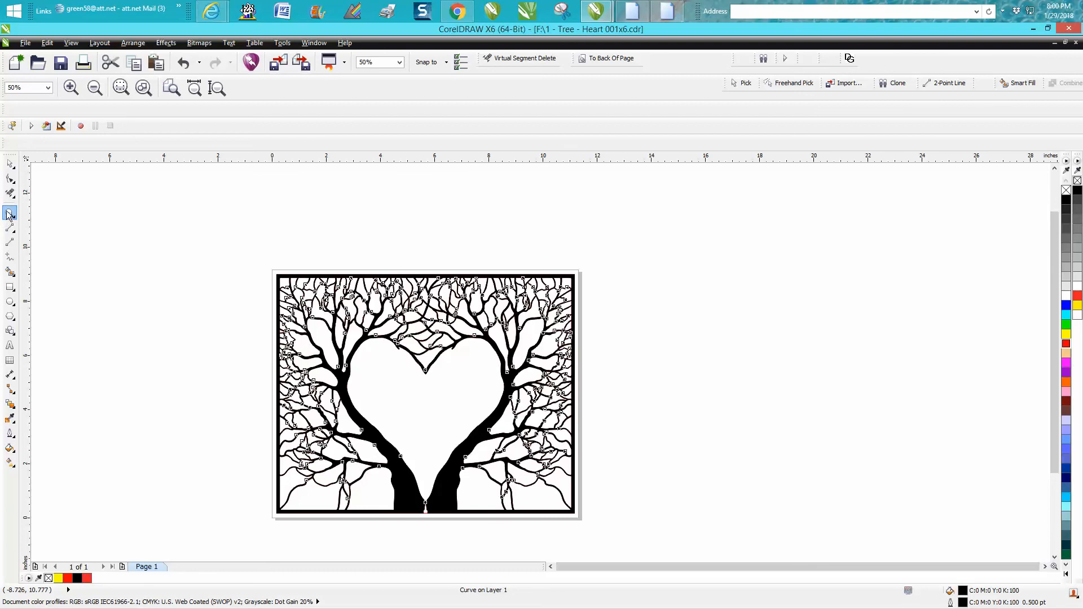
pyautogui.moveTo(389, 474); pyautogui.dragTo(523, 554)
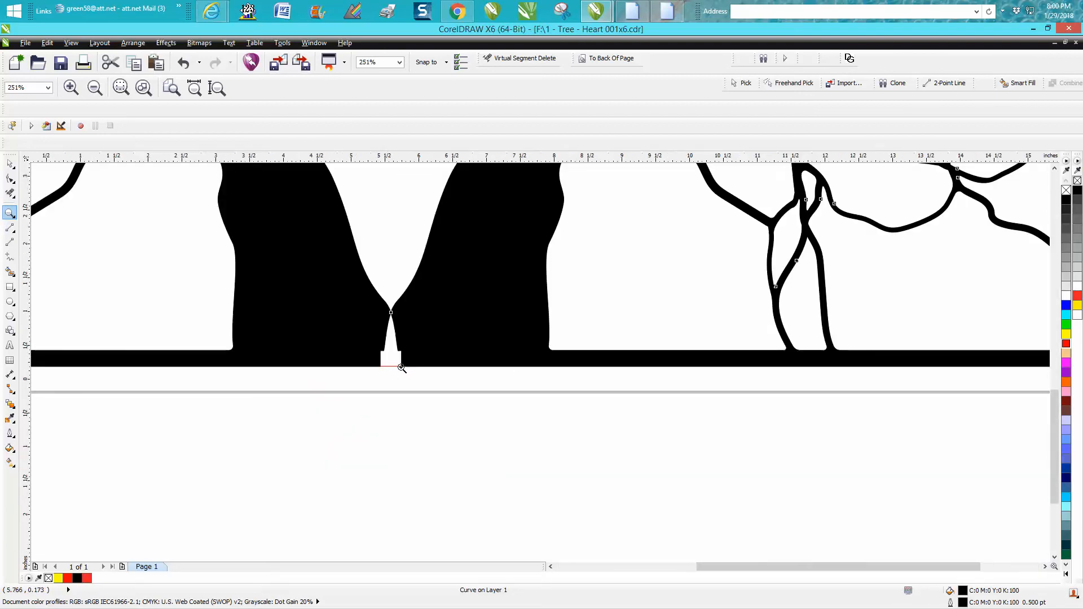
pyautogui.rightClick(402, 368)
pyautogui.click(183, 63)
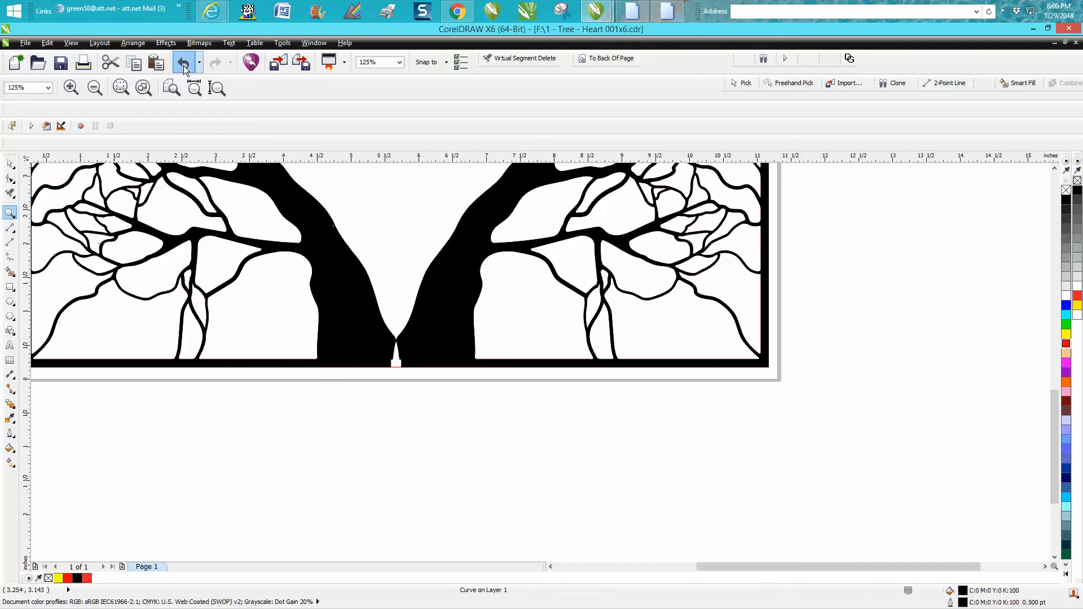
# - Delete the stray notch segments beneath the heart's lower tip, down to the bottom frame line, with Virtual Segment Delete
pyautogui.click(9, 195)
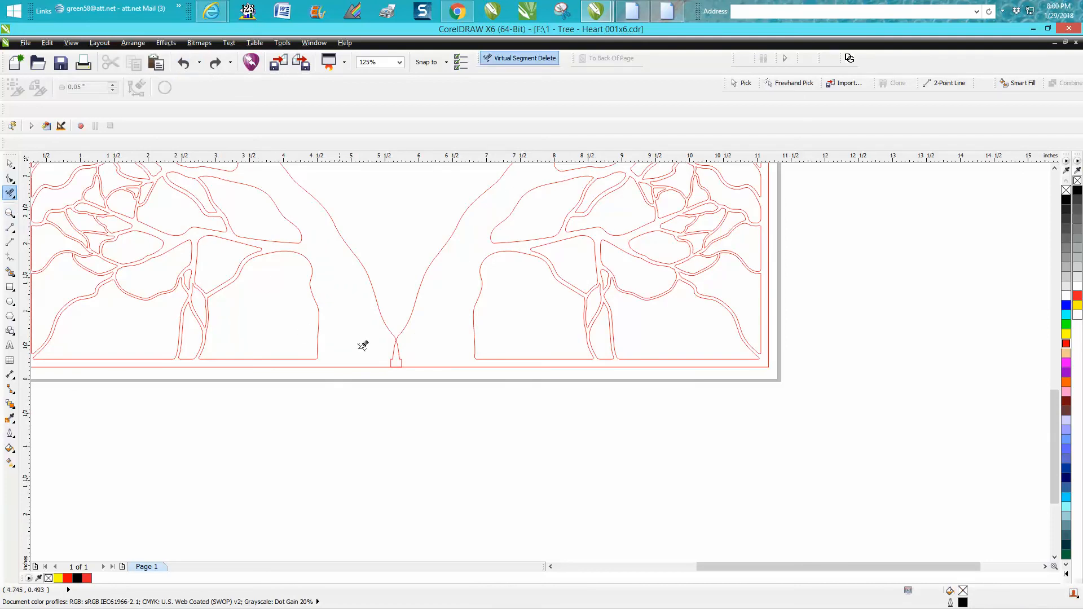
pyautogui.click(398, 343)
pyautogui.click(399, 368)
pyautogui.click(9, 213)
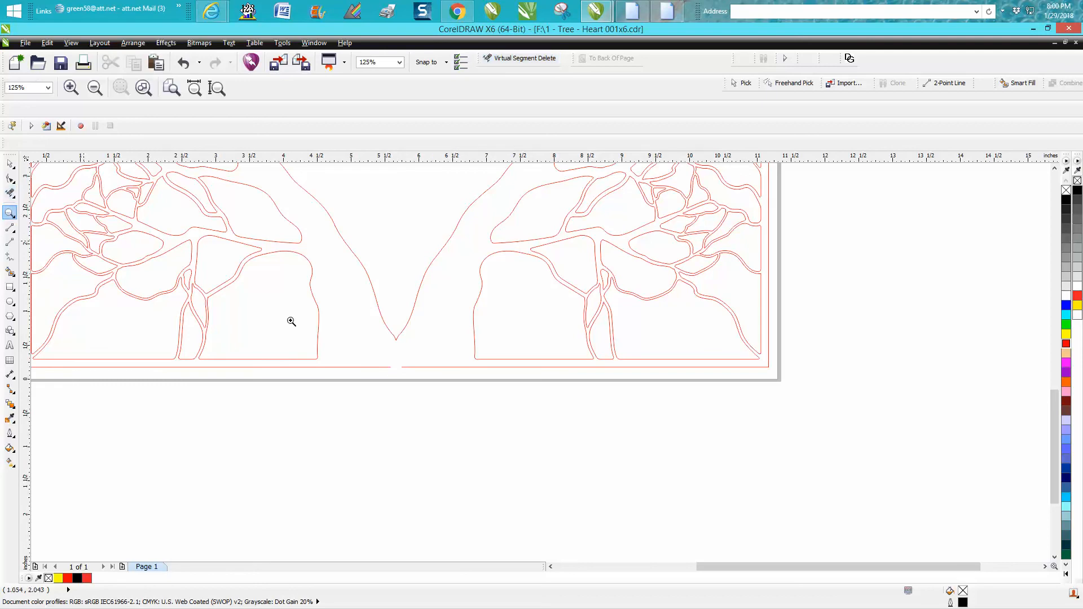
pyautogui.moveTo(359, 354); pyautogui.dragTo(449, 394)
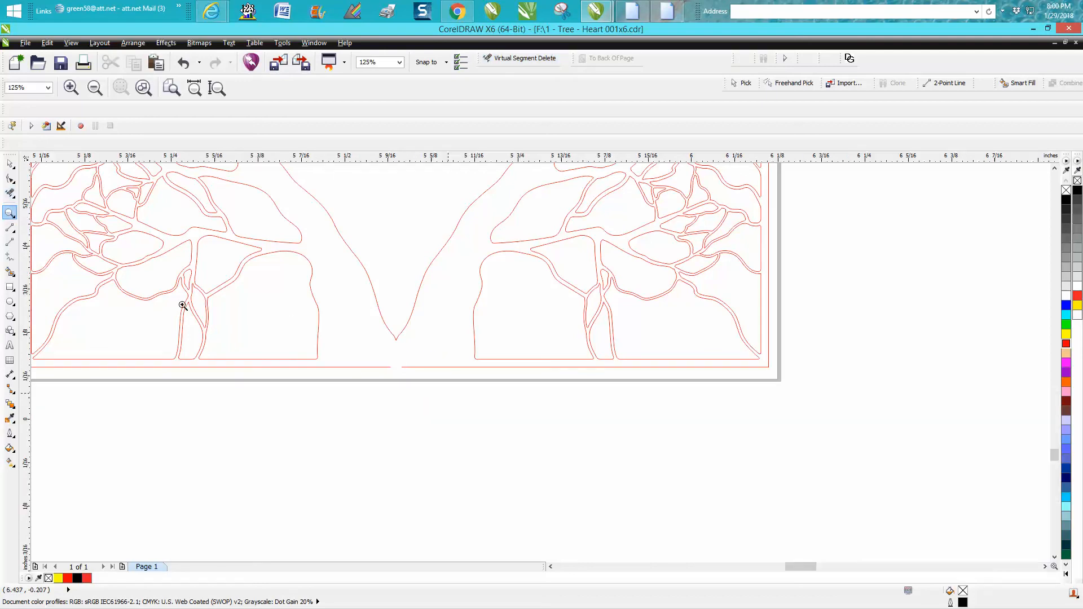
# - Undo the last segment deletion on the bottom frame line below the heart's tip
pyautogui.click(184, 65)
pyautogui.scroll(-4, 389, 306)
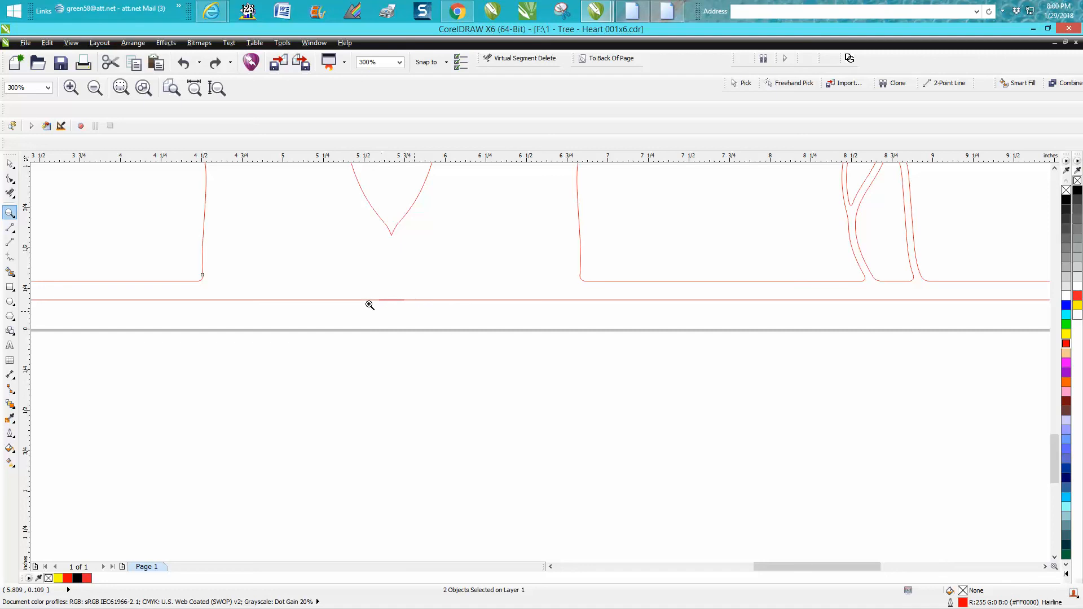
pyautogui.click(9, 163)
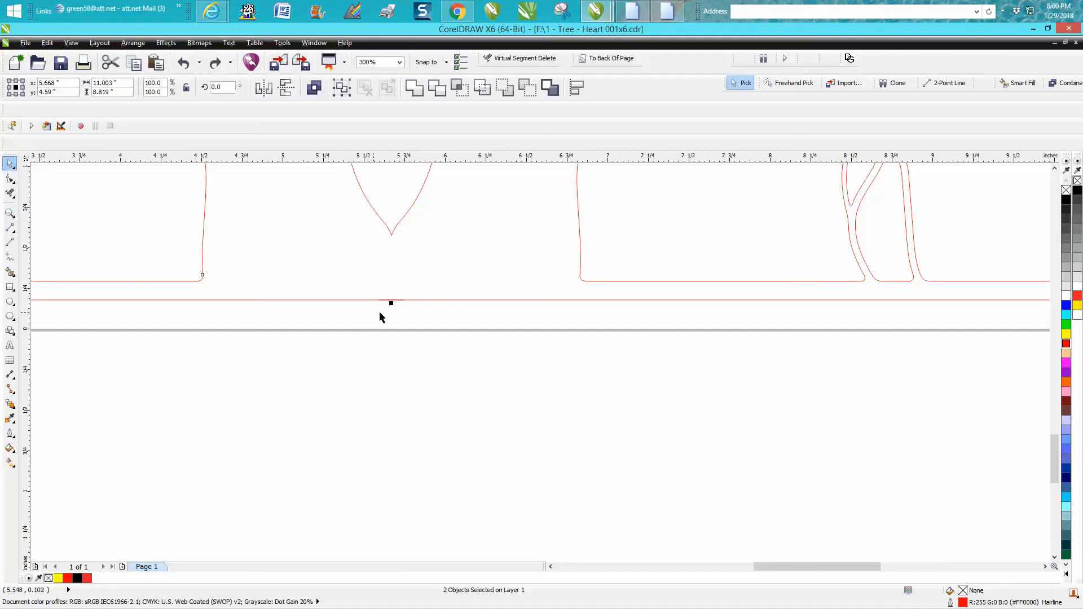
pyautogui.click(144, 45)
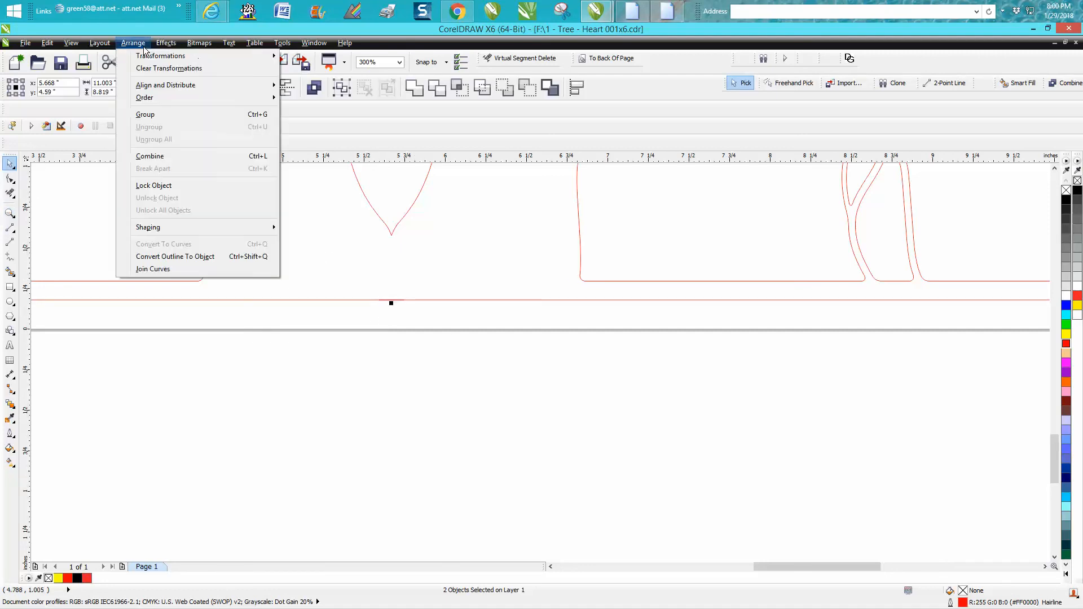
# - Delete the short segment in the bottom frame line below the heart's tip and join the two open end nodes to close the gap
pyautogui.click(12, 197)
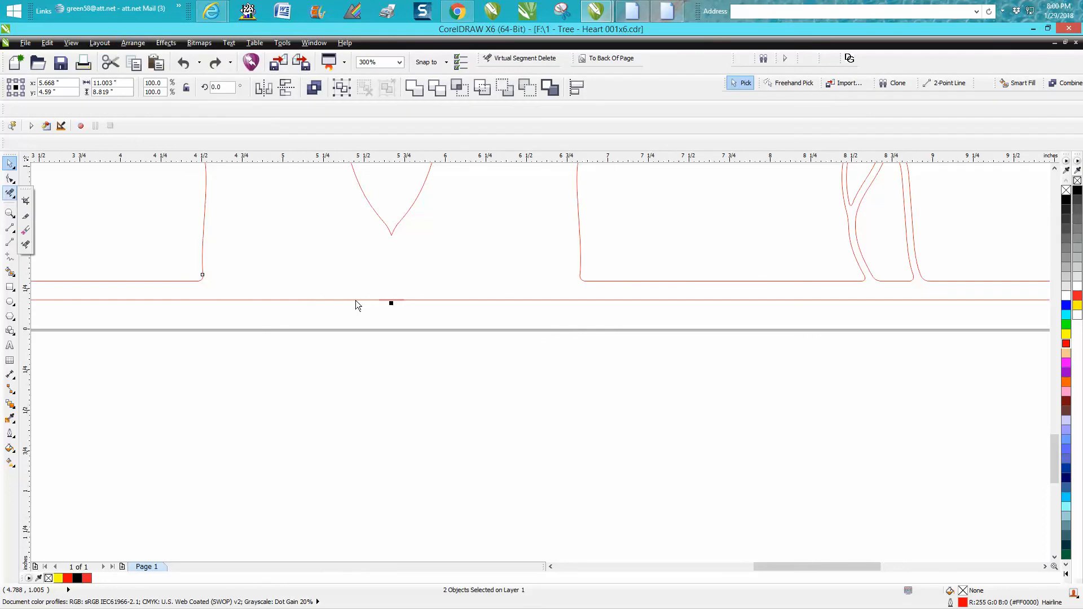
pyautogui.click(25, 230)
pyautogui.click(400, 298)
pyautogui.click(10, 179)
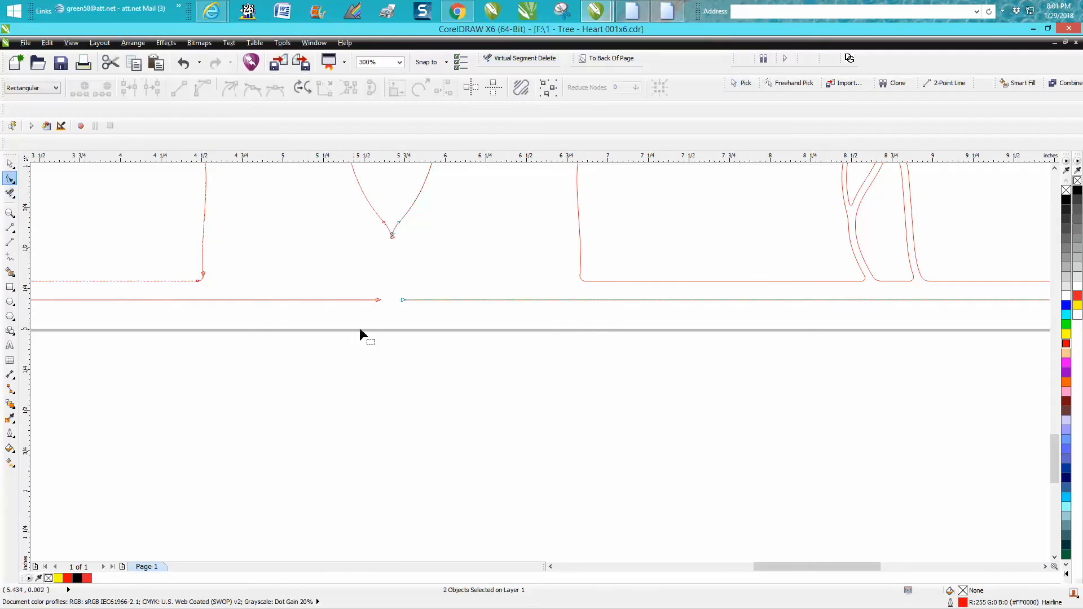
pyautogui.moveTo(379, 300); pyautogui.dragTo(401, 299)
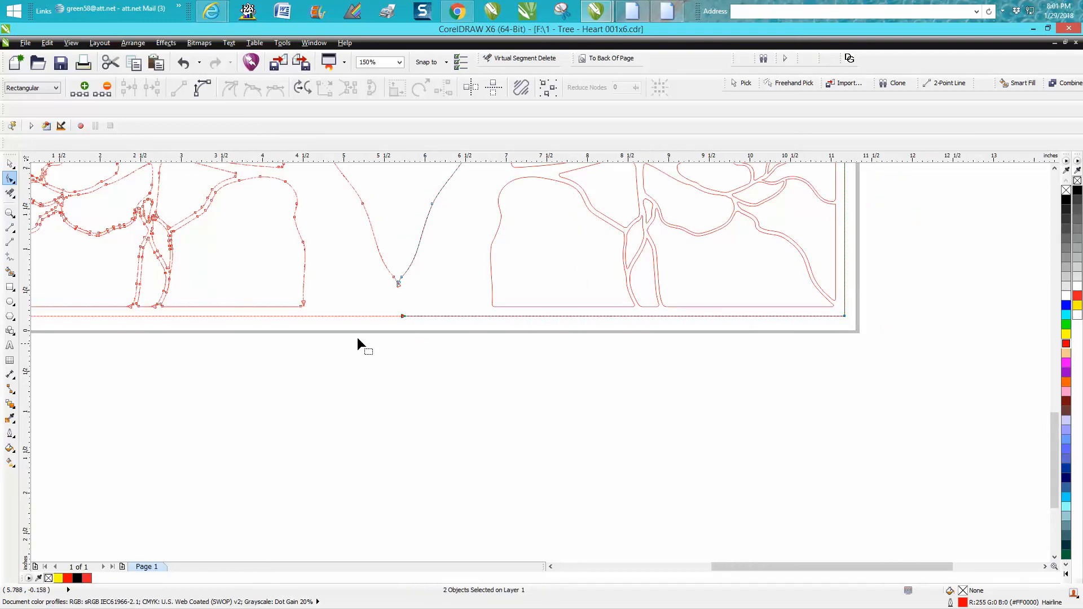
# - Fill the cleaned-up tree and frame shape solid black with Smart Fill and check the whole design
pyautogui.click(10, 272)
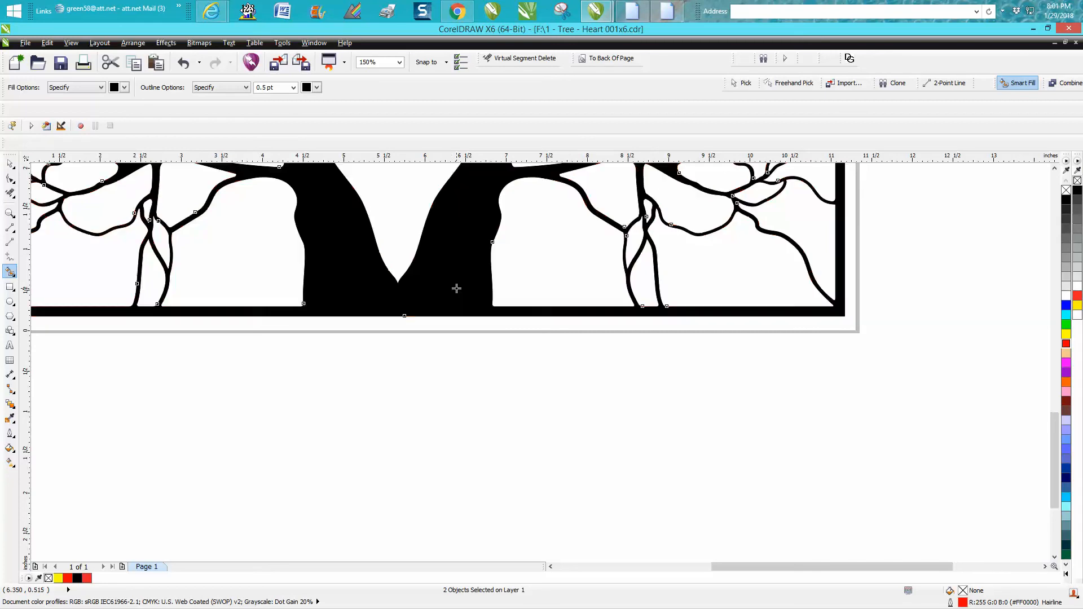
pyautogui.scroll(-4, 456, 289)
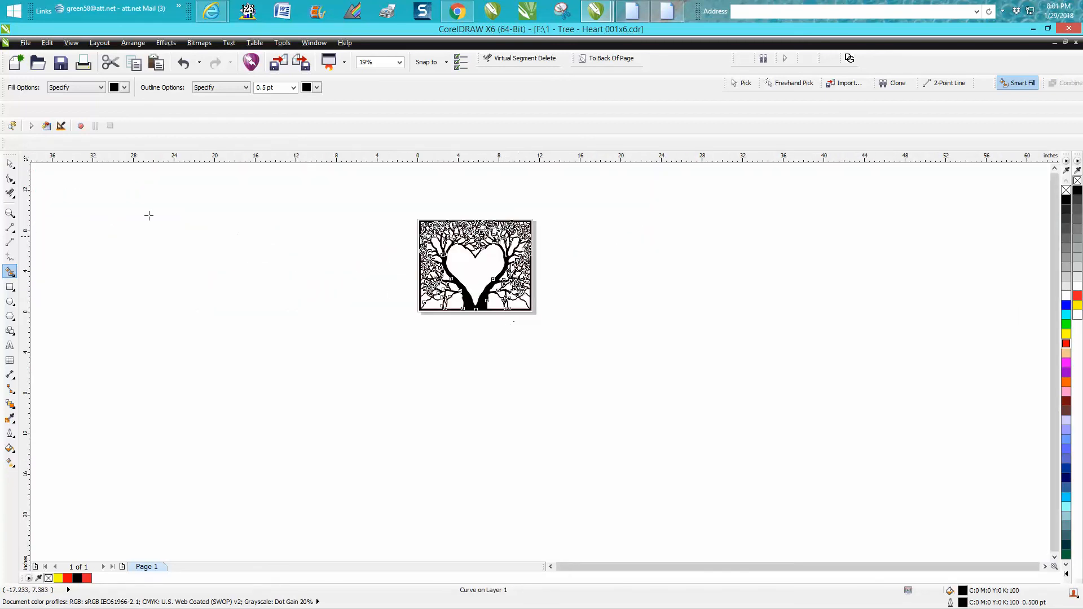
pyautogui.click(10, 214)
pyautogui.moveTo(415, 212); pyautogui.dragTo(581, 338)
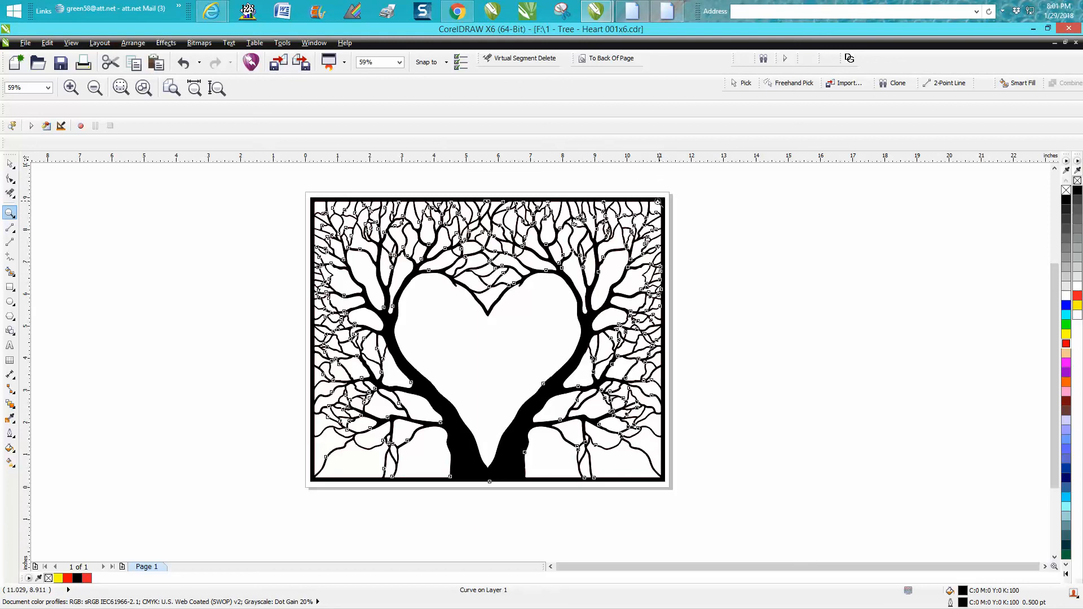
pyautogui.click(10, 163)
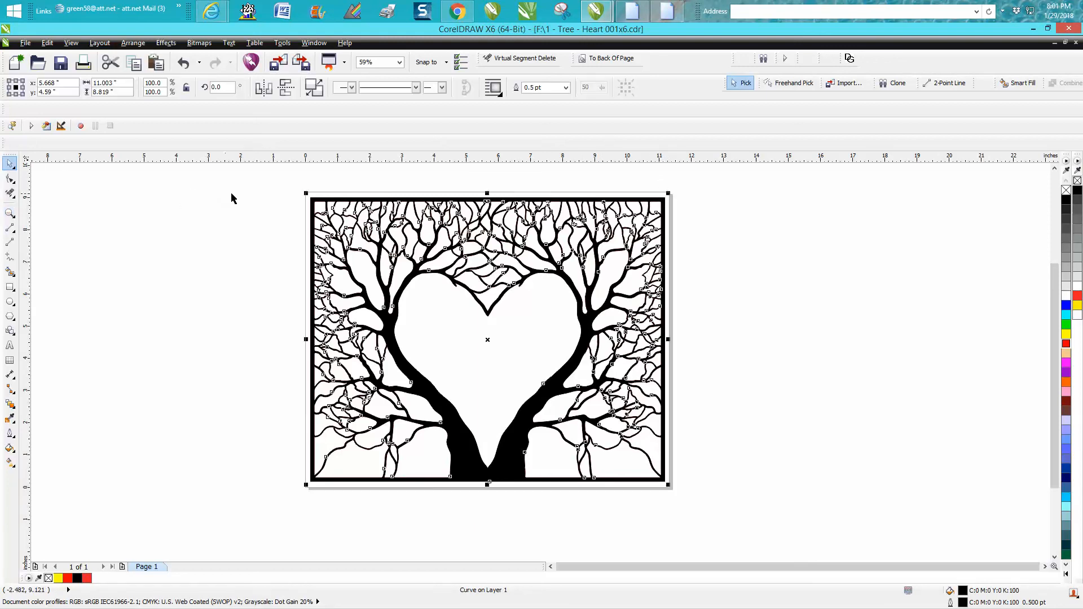
pyautogui.scroll(-2, 241, 200)
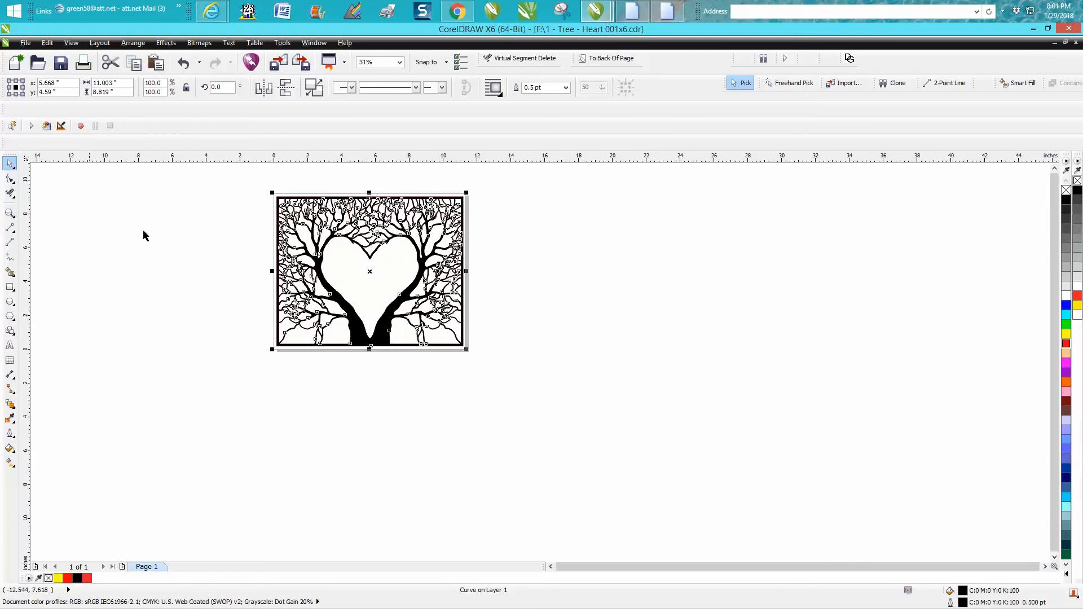